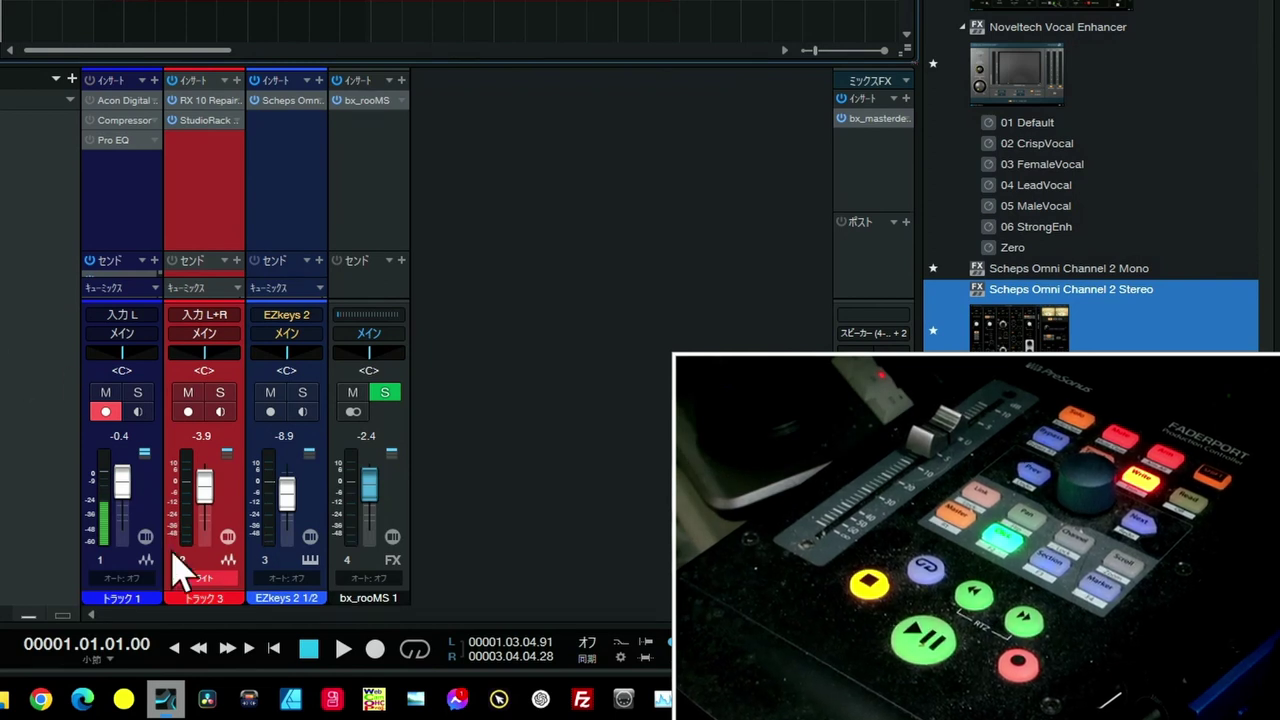
Step: Enlarge the mixer so its channel strips show long volume faders, and display the volume automation of トラック 3 in the arrangement
{"action": "mouse_move", "coordinate": [201, 506]}
{"action": "left_mouse_down"}
{"action": "mouse_move", "coordinate": [201, 468]}
{"action": "mouse_move", "coordinate": [200, 500]}
{"action": "left_mouse_up"}
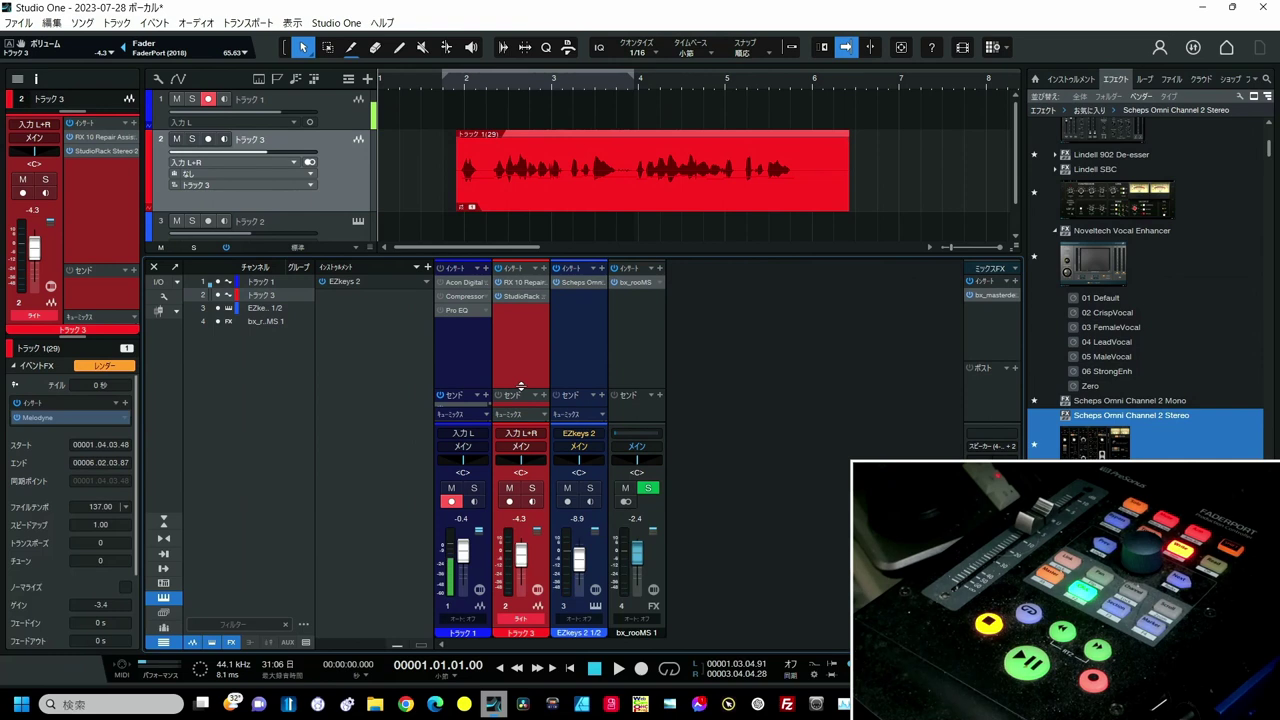
{"action": "left_click_drag", "start_coordinate": [520, 386], "coordinate": [520, 325]}
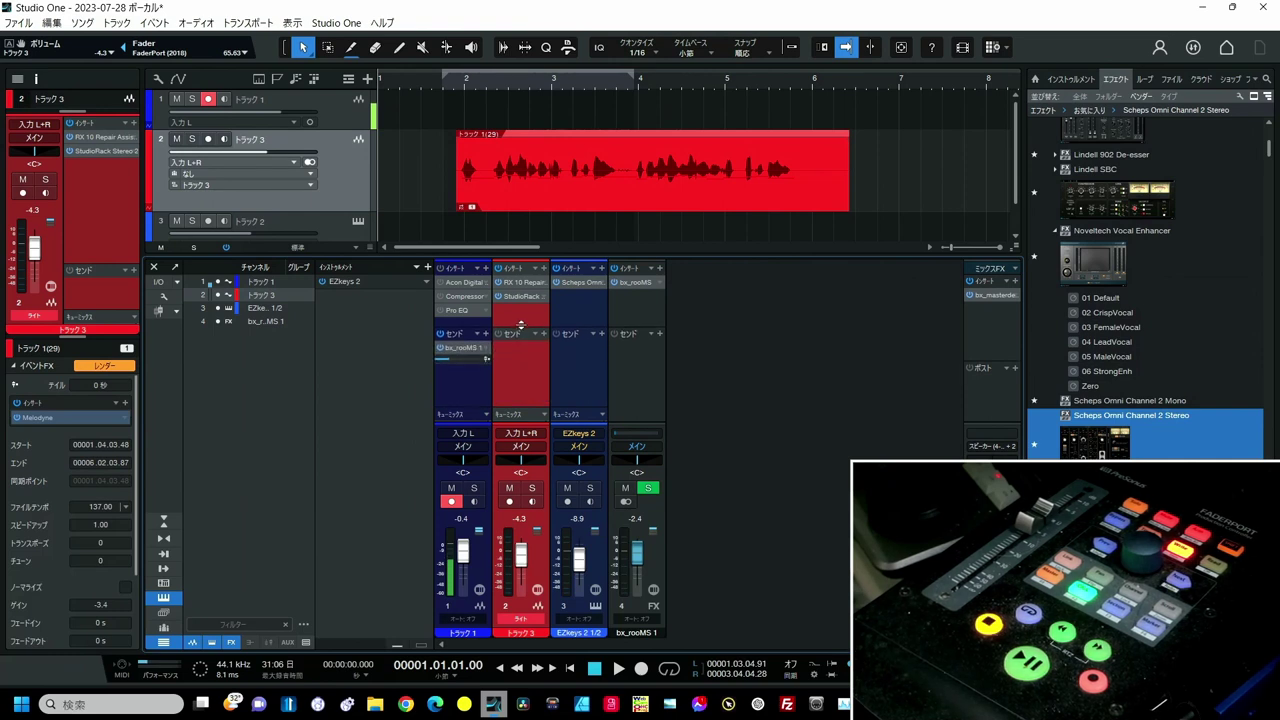
{"action": "left_click_drag", "start_coordinate": [522, 420], "coordinate": [522, 342]}
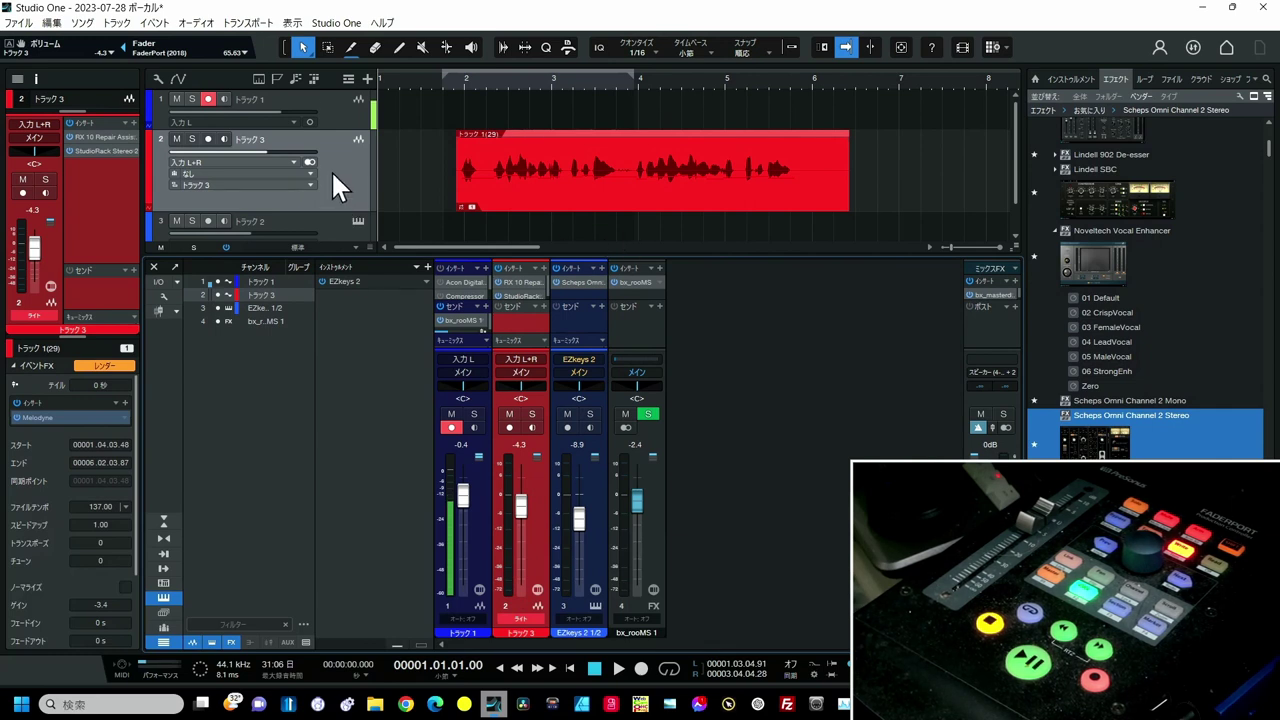
{"action": "scroll", "coordinate": [331, 170], "scroll_direction": "down", "scroll_amount": 3}
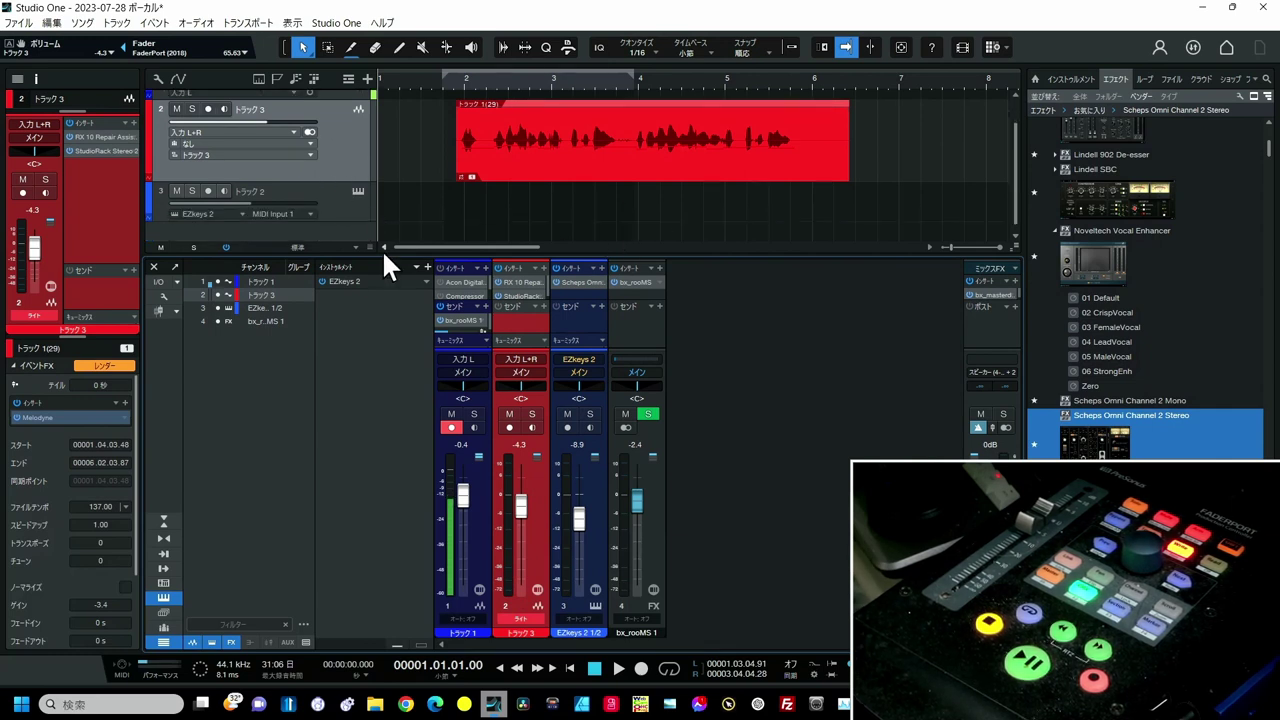
{"action": "left_click_drag", "start_coordinate": [384, 253], "coordinate": [383, 196]}
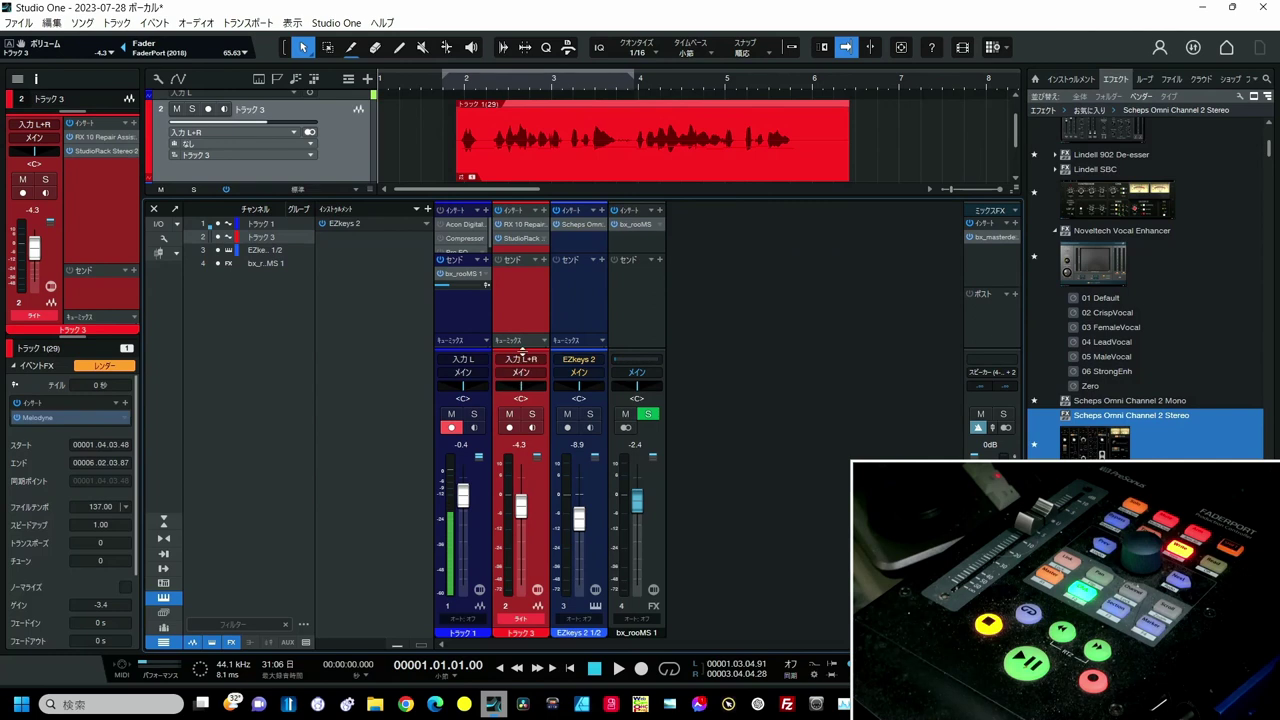
{"action": "left_click_drag", "start_coordinate": [521, 350], "coordinate": [521, 298]}
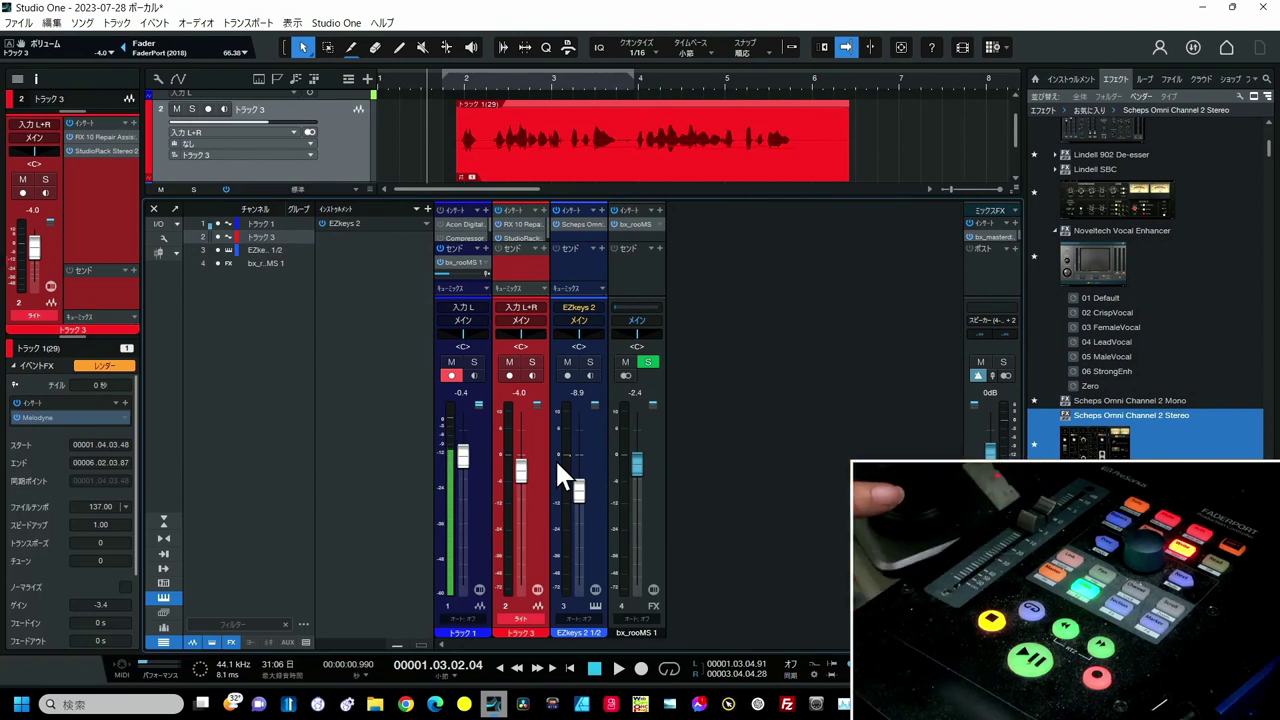
{"action": "key", "text": "a"}
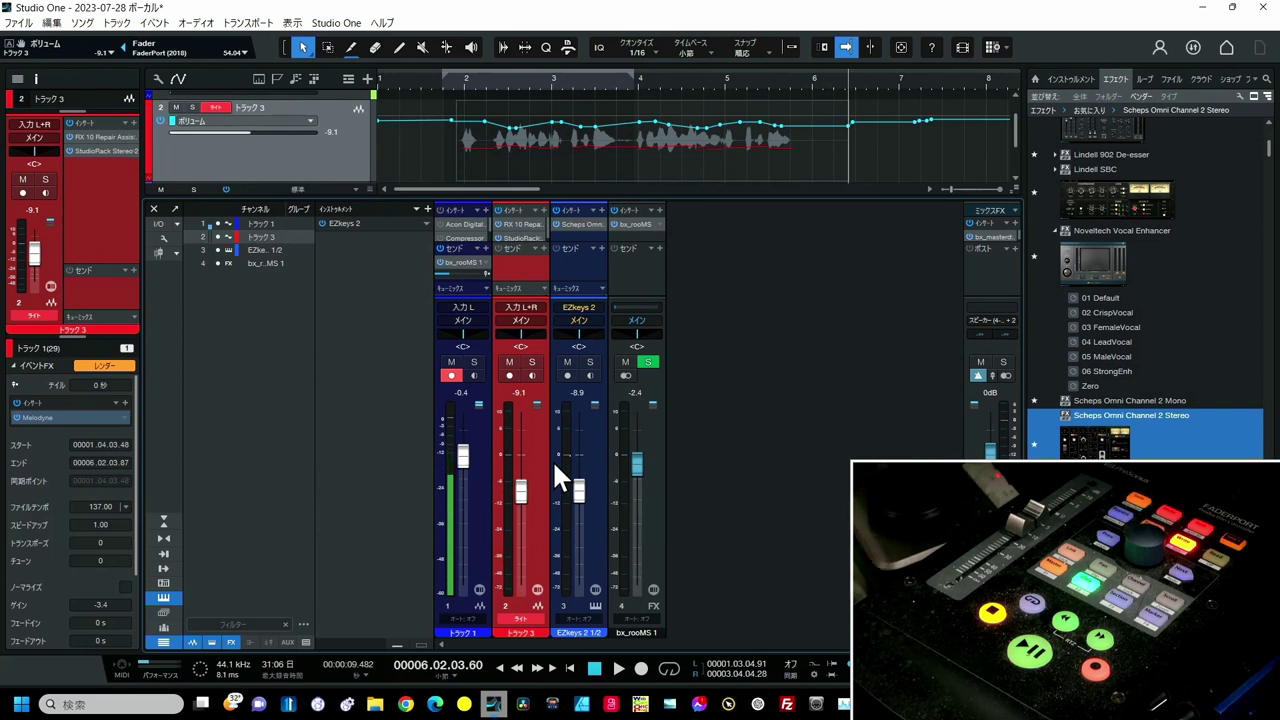
Step: Look up the keyboard shortcut of the transport command 小節単位で巻戻し by searching the shortcut list for 小節
{"action": "key", "text": "ctrl+comma"}
{"action": "type", "text": "小節"}
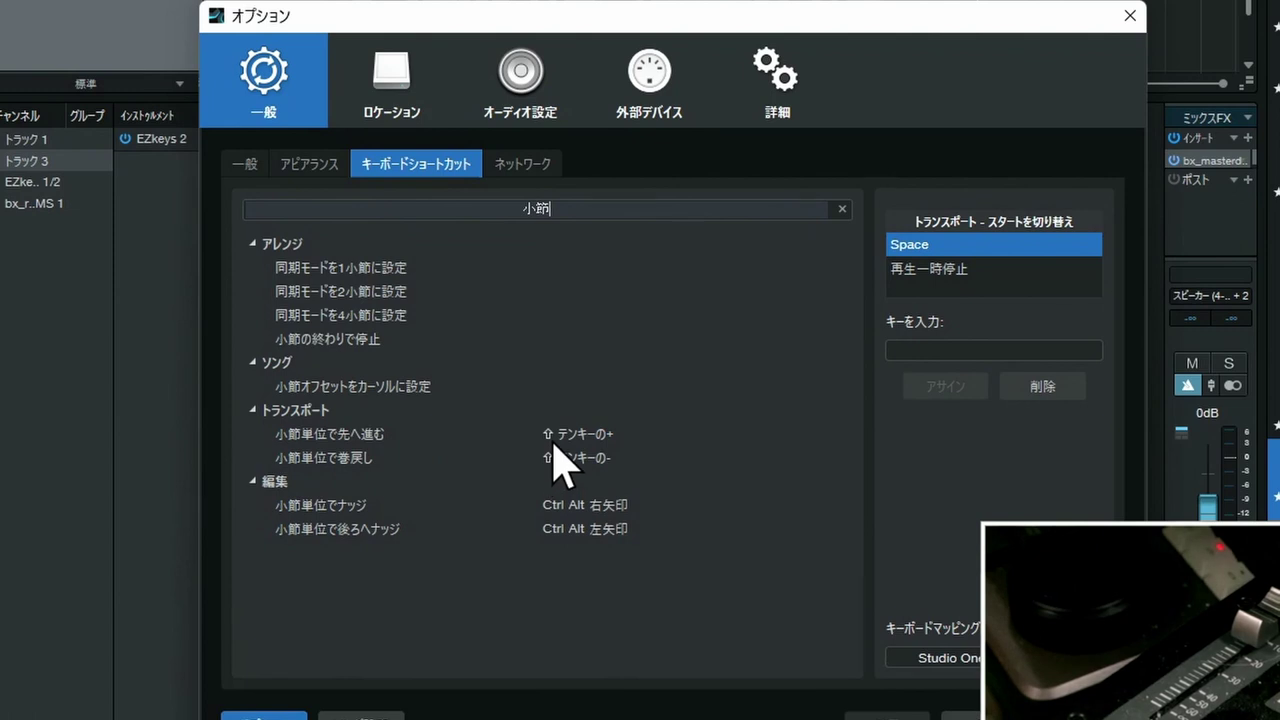
{"action": "left_click", "coordinate": [349, 462]}
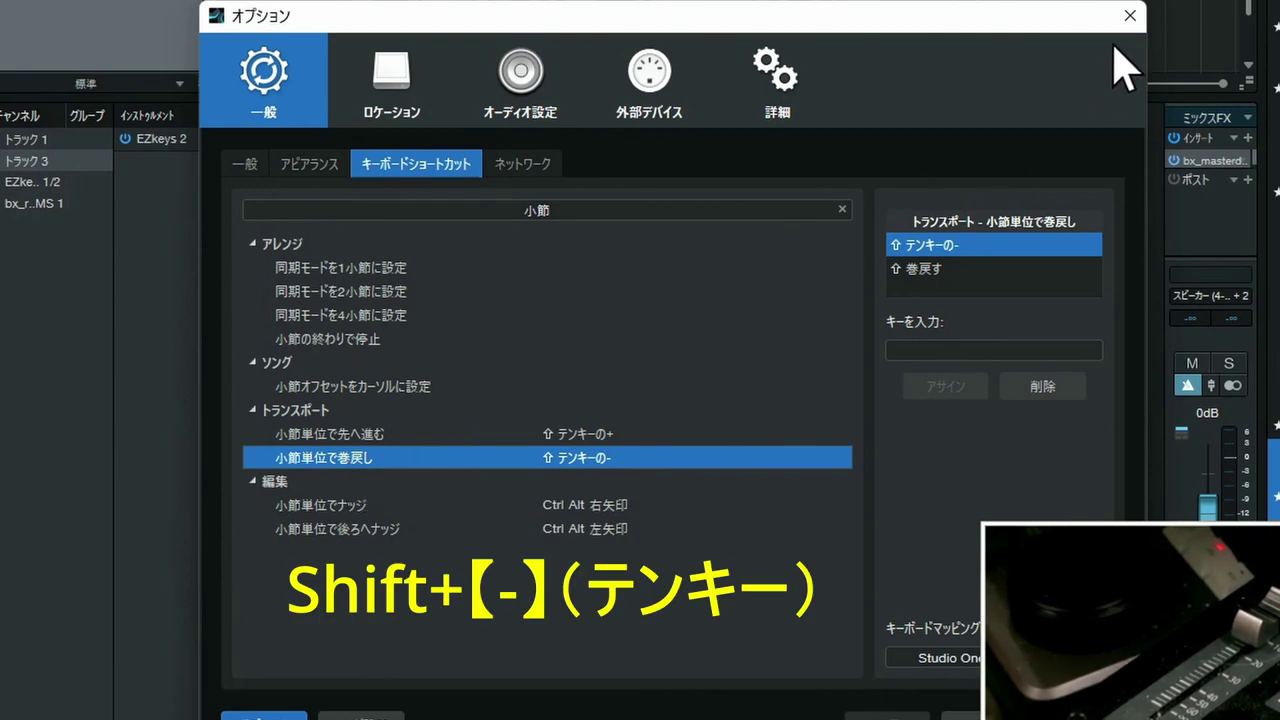
{"action": "left_click", "coordinate": [1130, 15]}
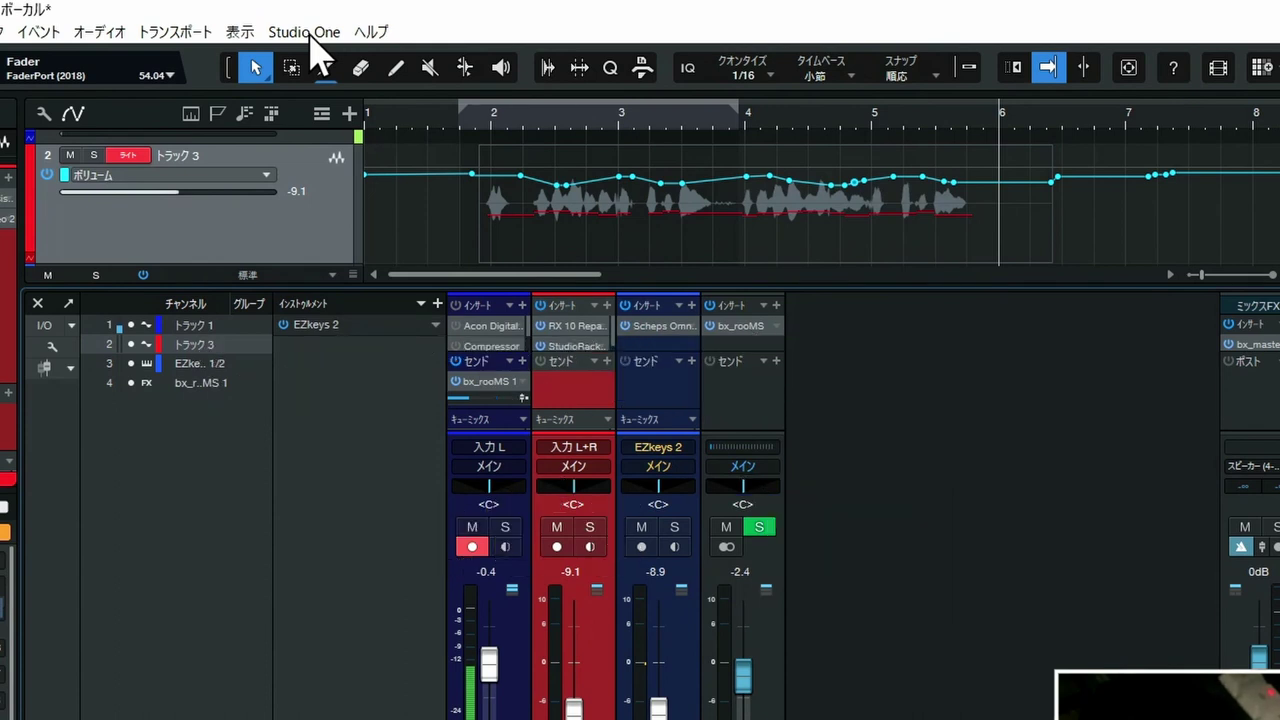
Step: Create a new macro in the Macro Organizer and title it ２小節戻す
{"action": "left_click", "coordinate": [309, 32]}
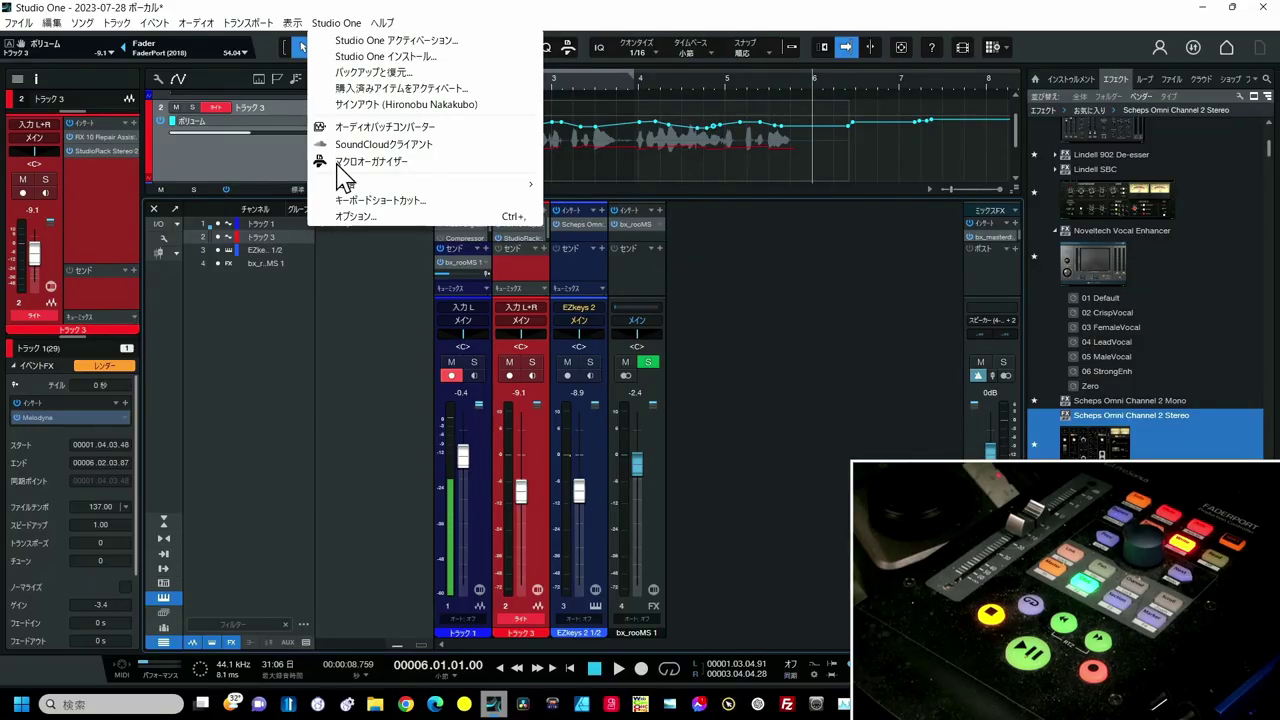
{"action": "left_click", "coordinate": [325, 234]}
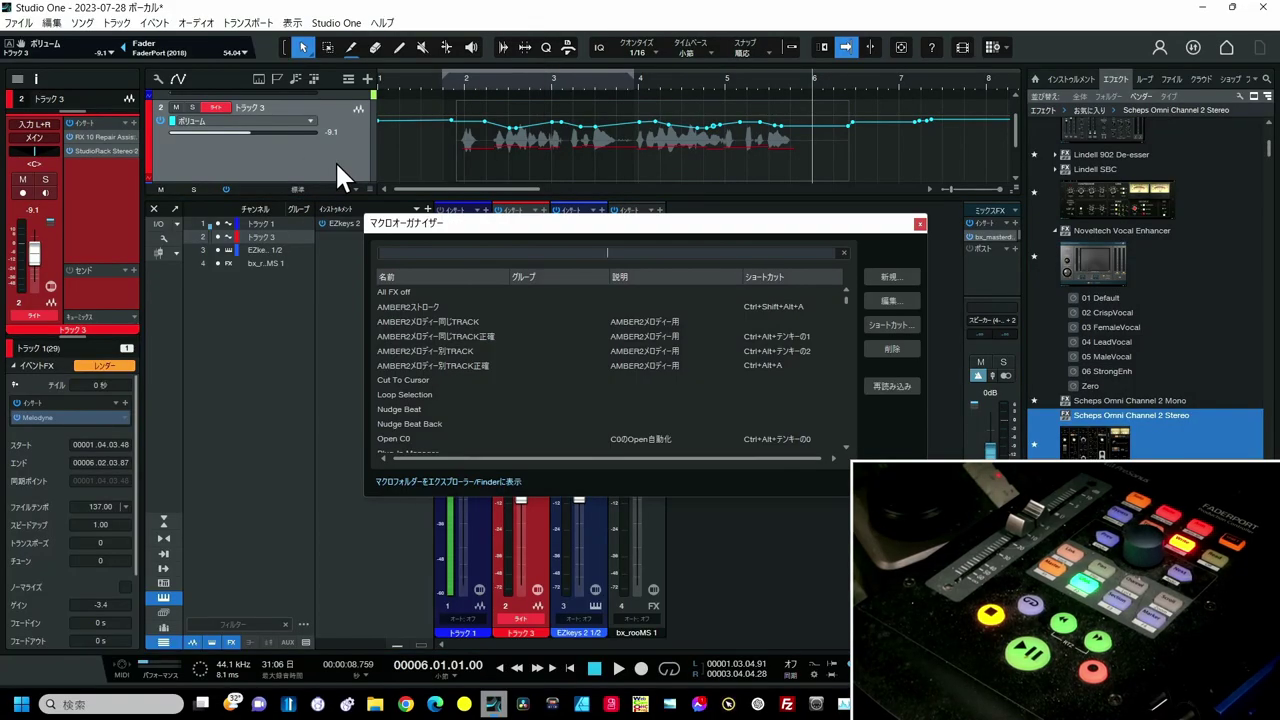
{"action": "left_click", "coordinate": [899, 271]}
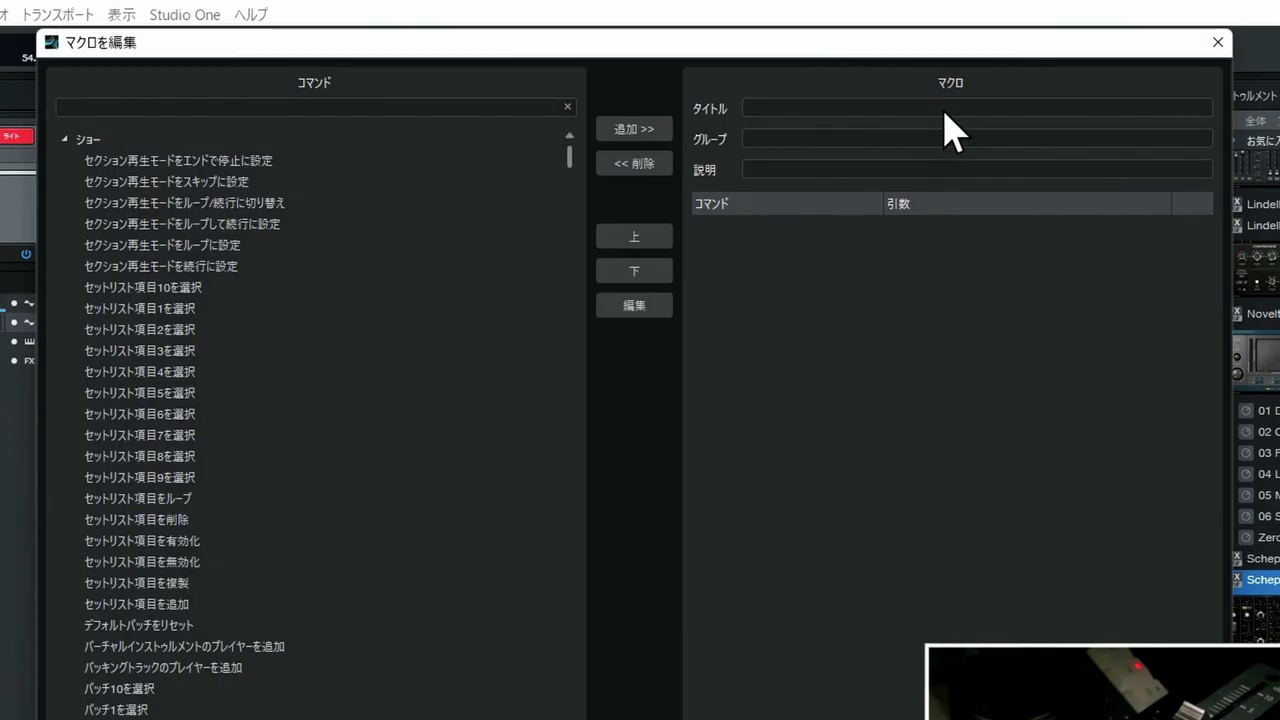
{"action": "left_click", "coordinate": [864, 88]}
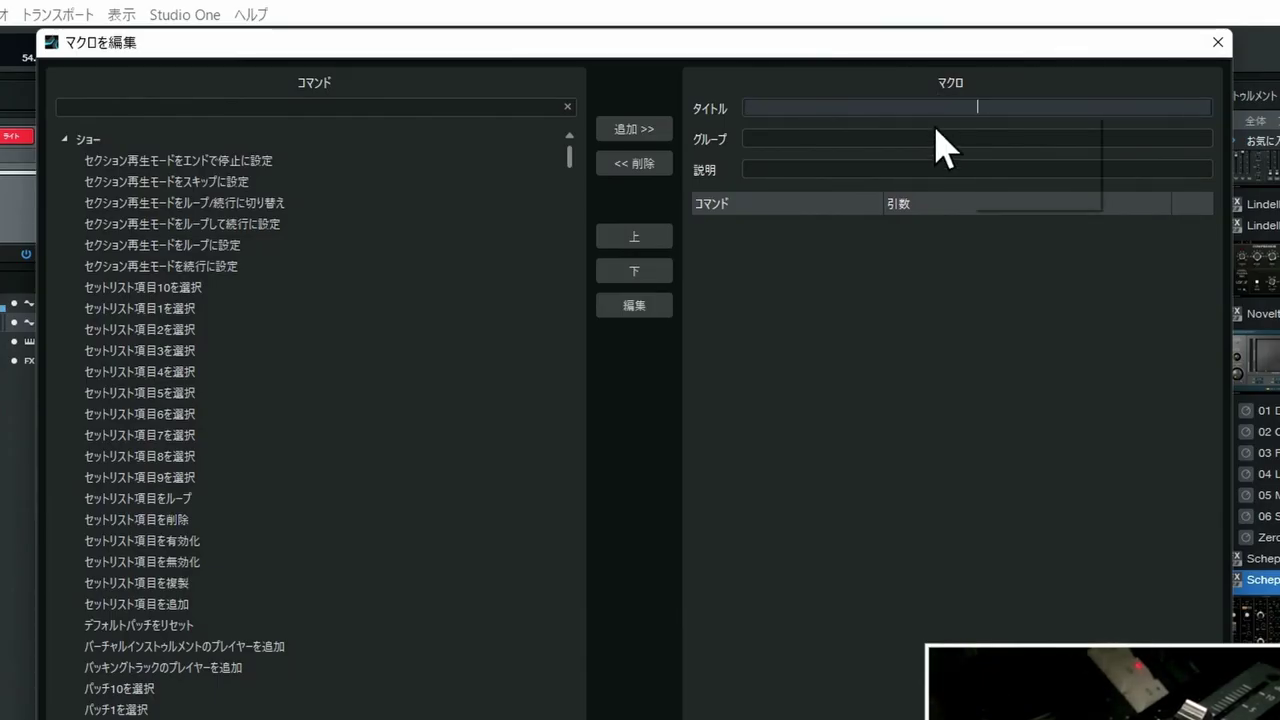
{"action": "type", "text": "2小節戻す"}
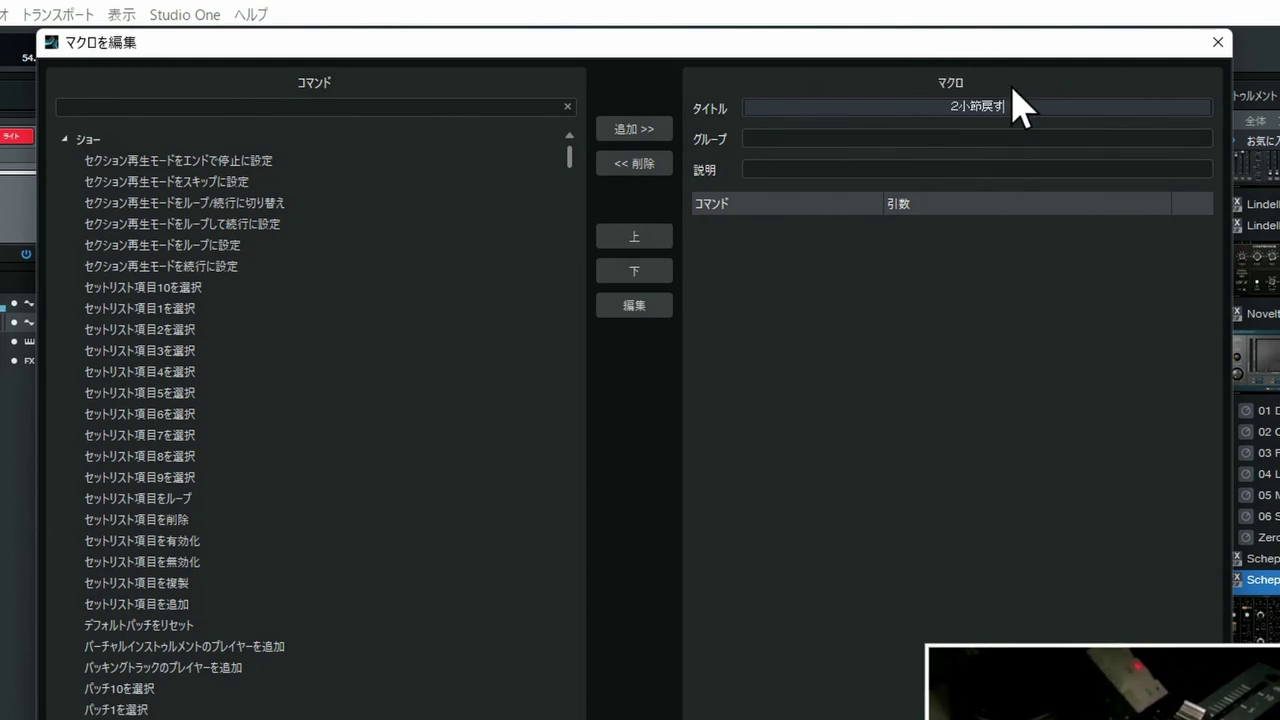
Step: Search the macro commands for 小節 and add the transport command 小節単位で巻戻し to the macro
{"action": "left_click", "coordinate": [313, 107]}
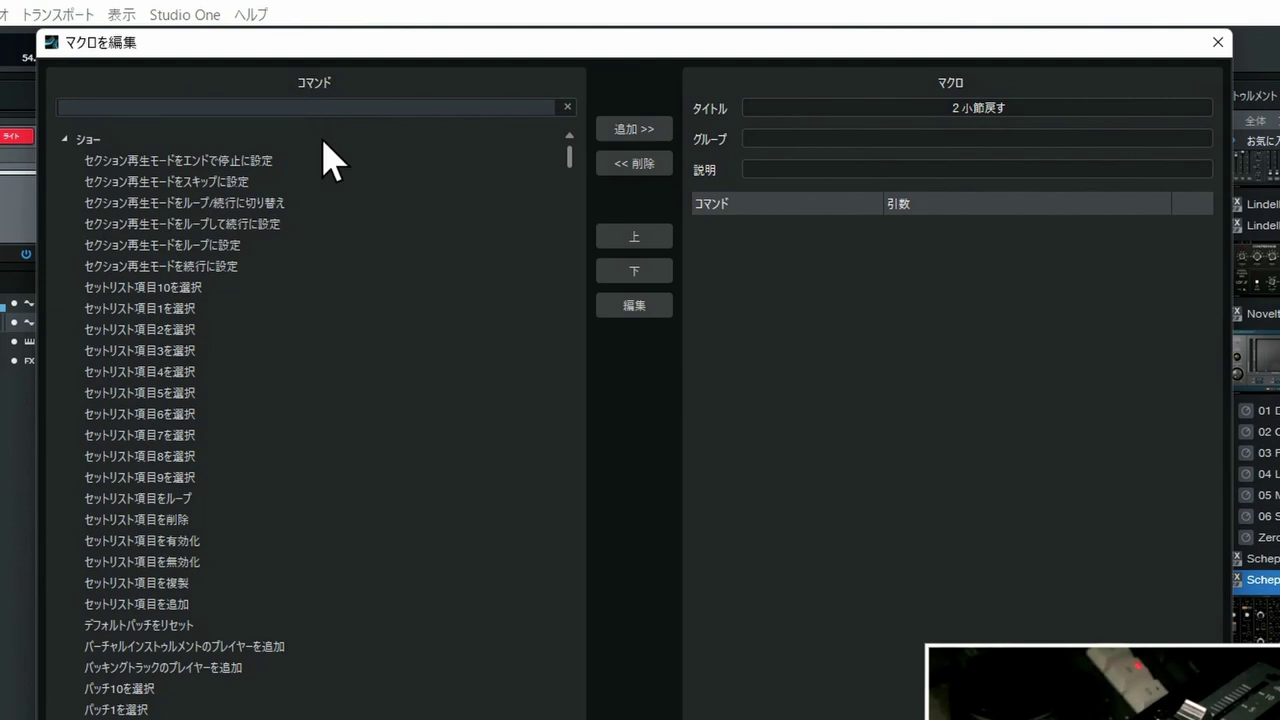
{"action": "type", "text": "しょうせ"}
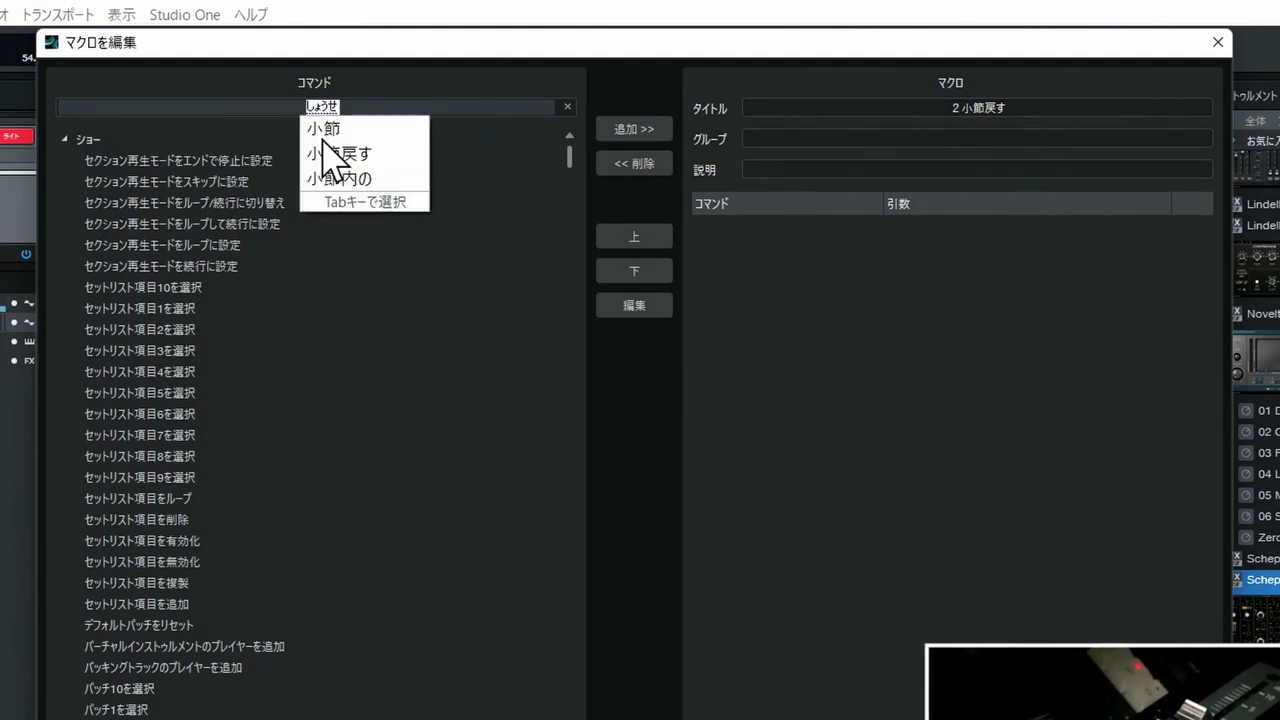
{"action": "type", "text": "つ"}
{"action": "key", "text": "space"}
{"action": "key", "text": "Return"}
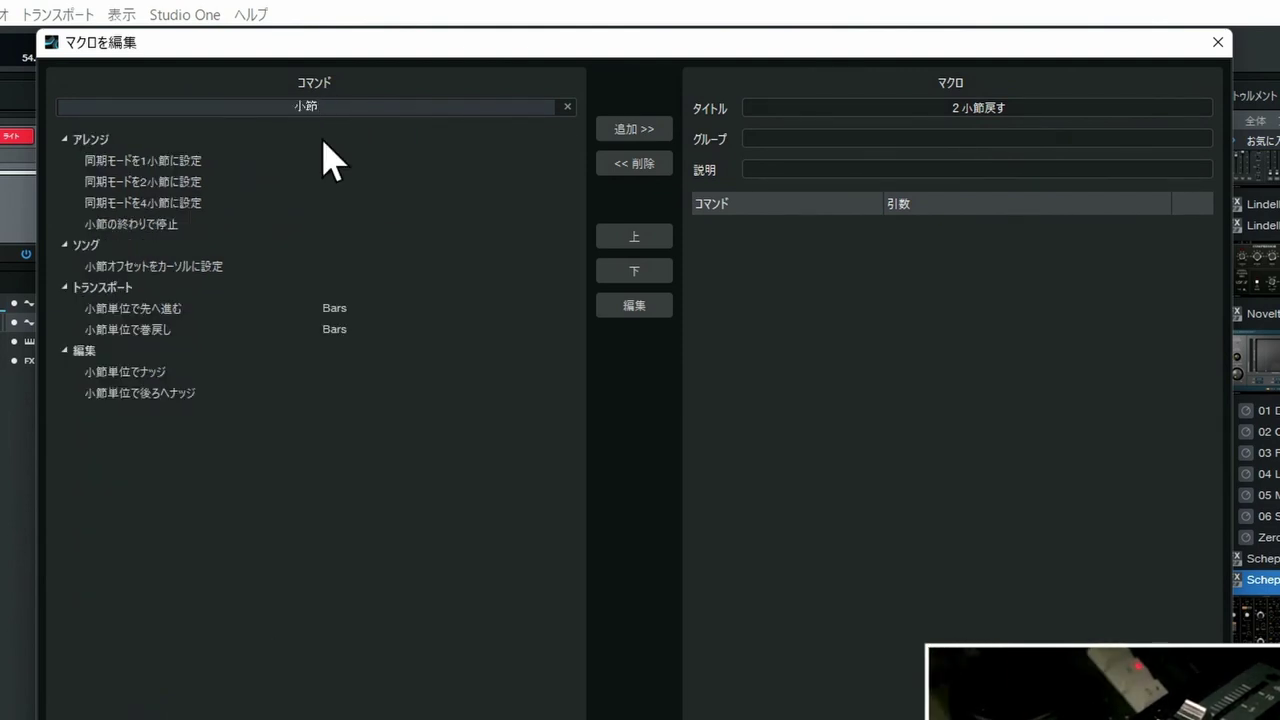
{"action": "left_click", "coordinate": [155, 333]}
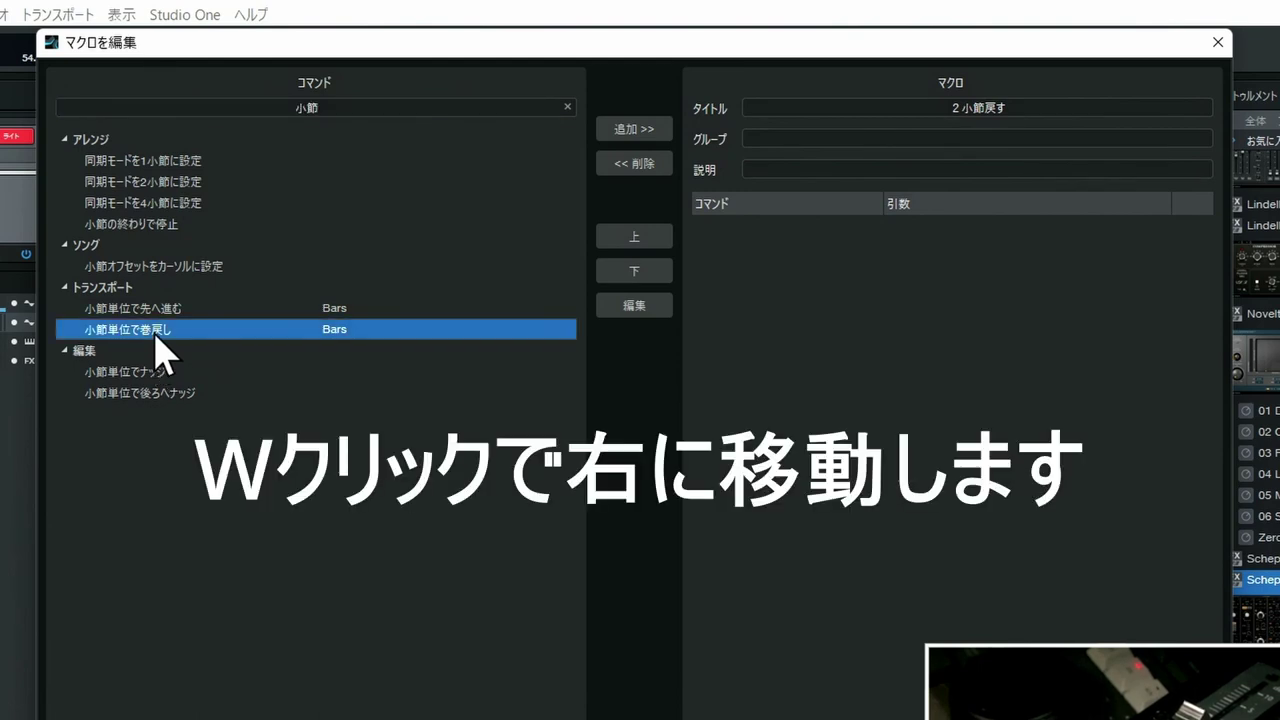
{"action": "double_click", "coordinate": [156, 336]}
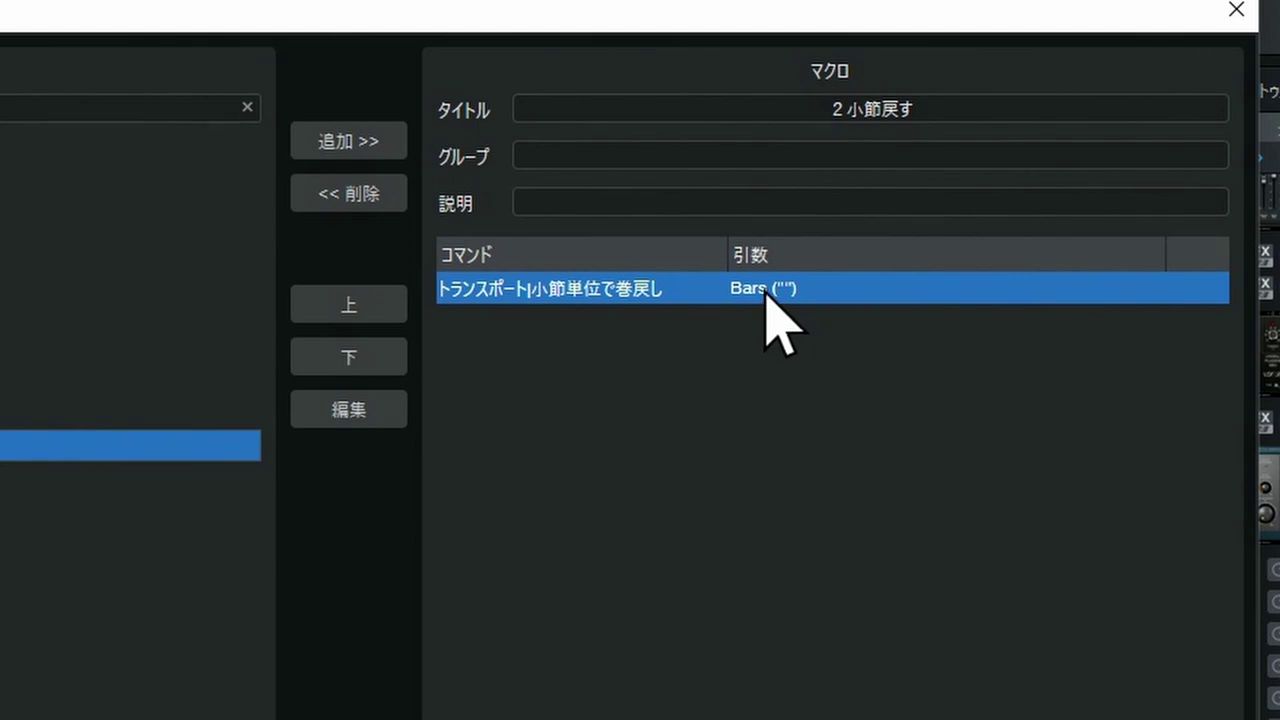
Step: Set the Bars argument of the macro's rewind command to 2 and save the macro
{"action": "double_click", "coordinate": [766, 290]}
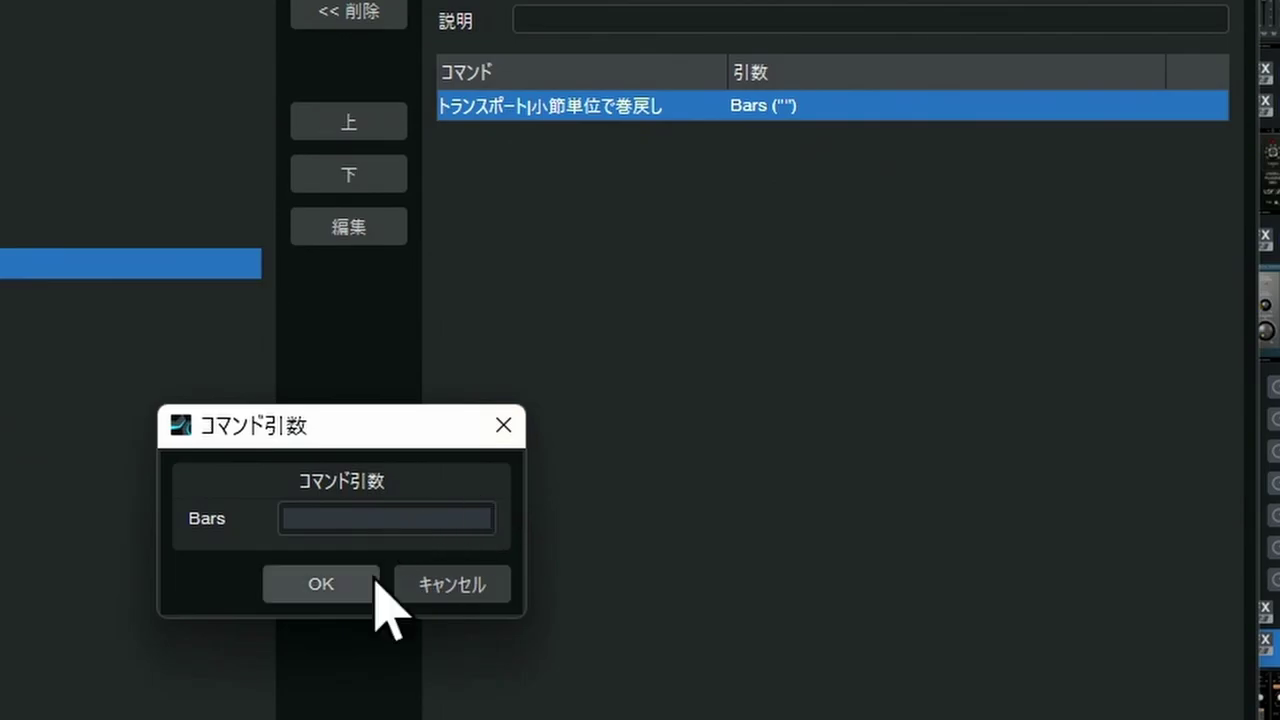
{"action": "type", "text": "2"}
{"action": "left_click", "coordinate": [357, 584]}
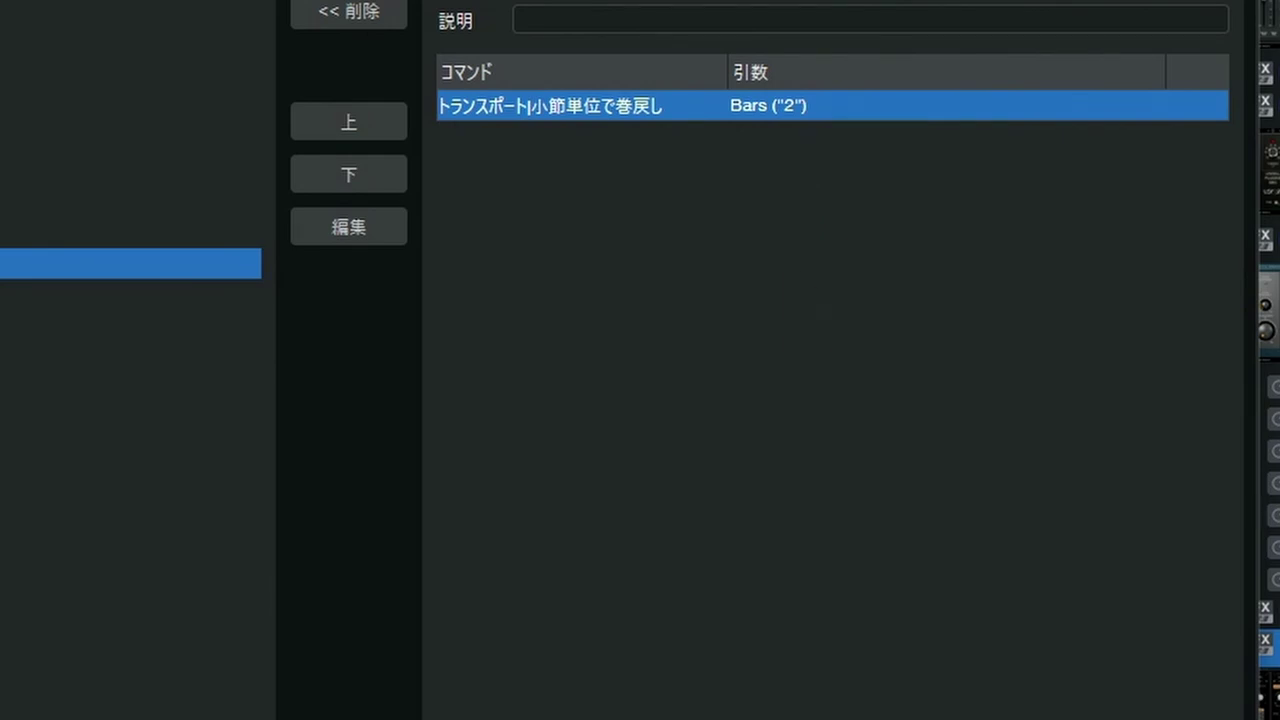
{"action": "left_click", "coordinate": [833, 415]}
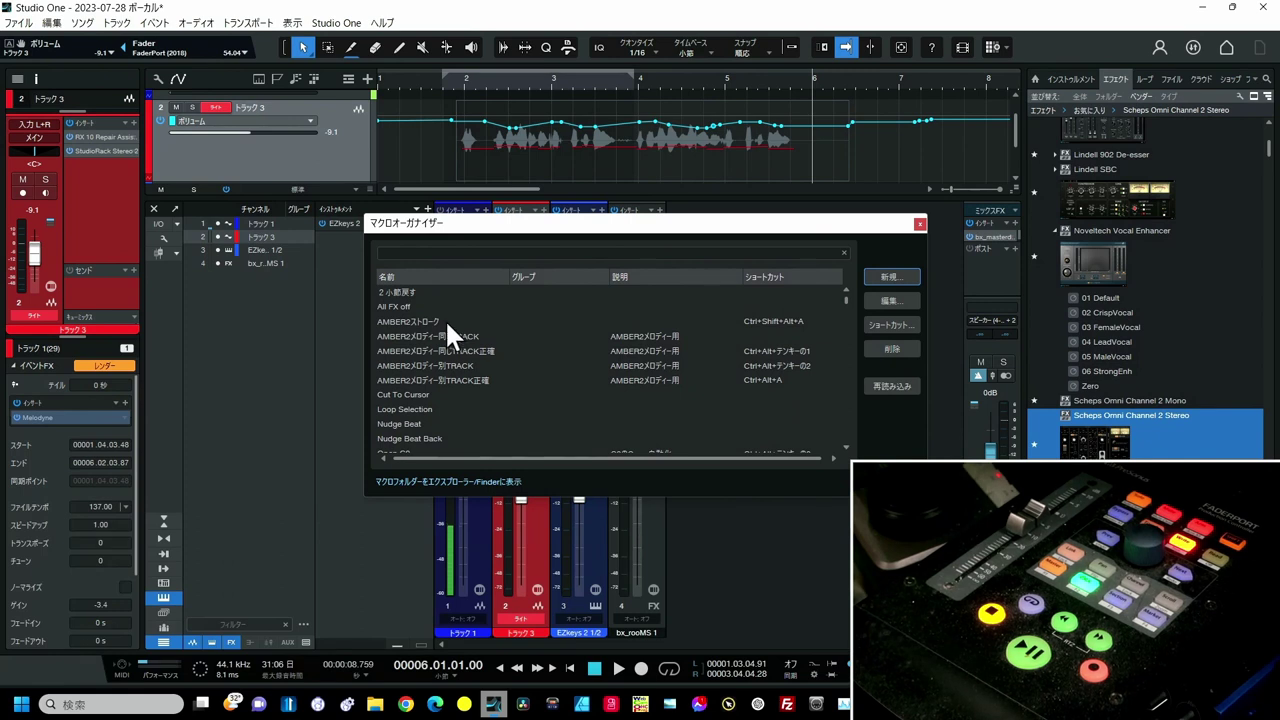
Step: Bring up the keyboard shortcut settings for the ２小節戻す macro and find it by searching for ２小節
{"action": "left_click", "coordinate": [409, 291]}
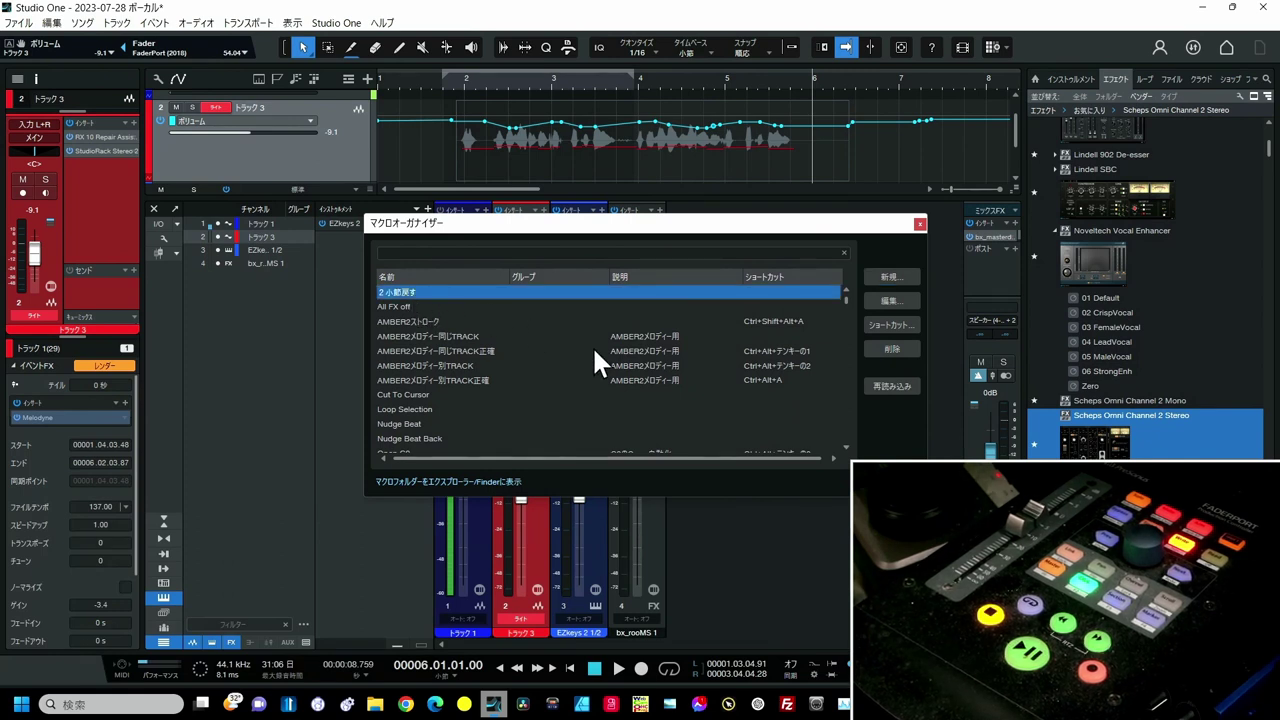
{"action": "left_click", "coordinate": [882, 325]}
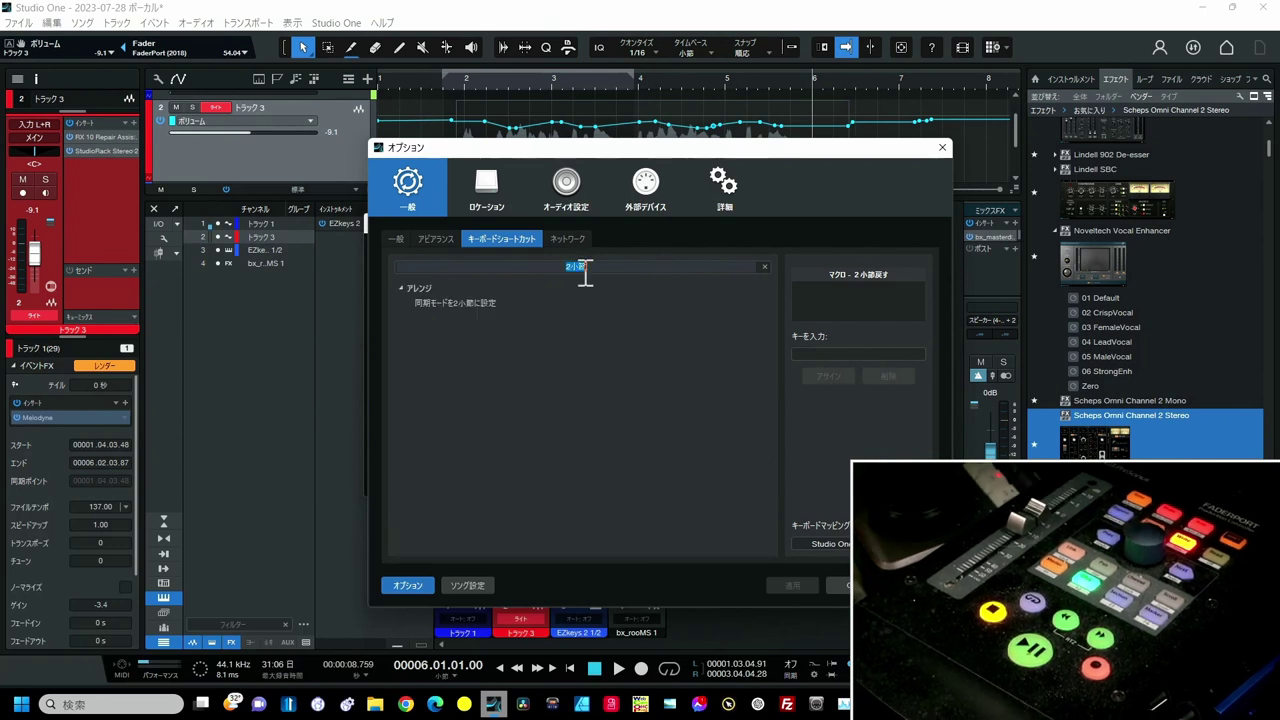
{"action": "type", "text": "2"}
{"action": "key", "text": "Return"}
{"action": "type", "text": "小節"}
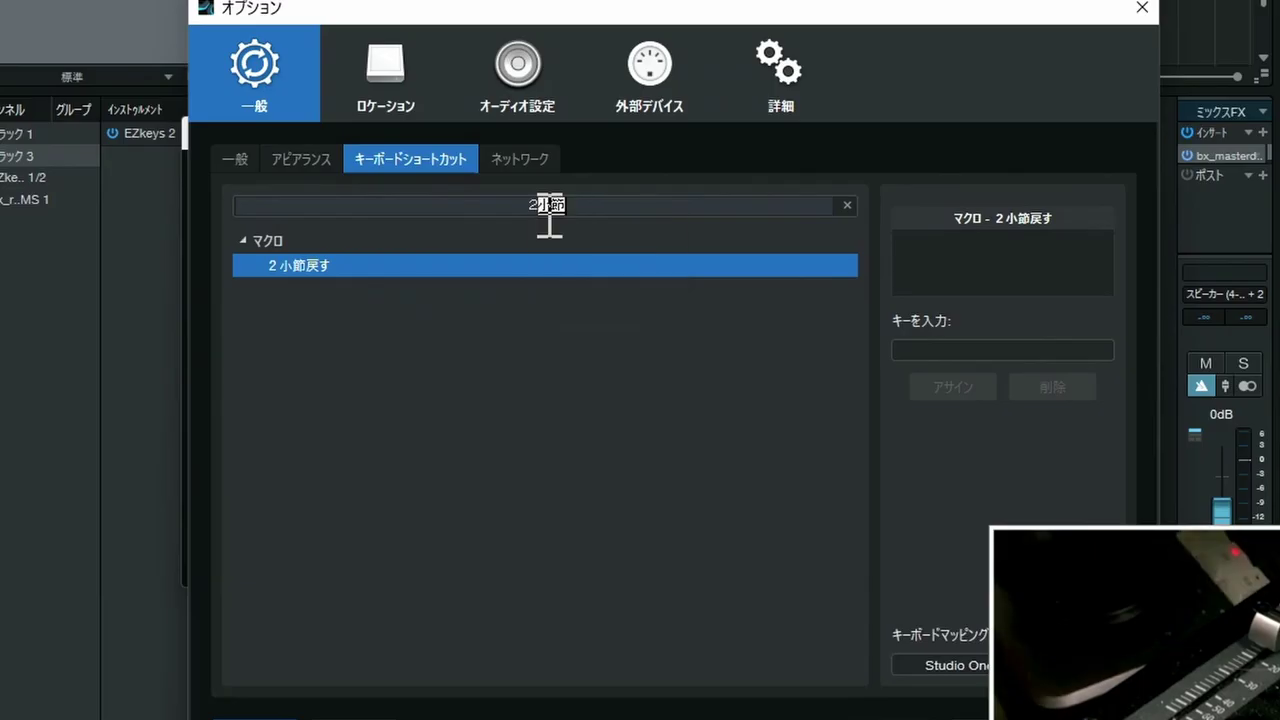
{"action": "key", "text": "Return"}
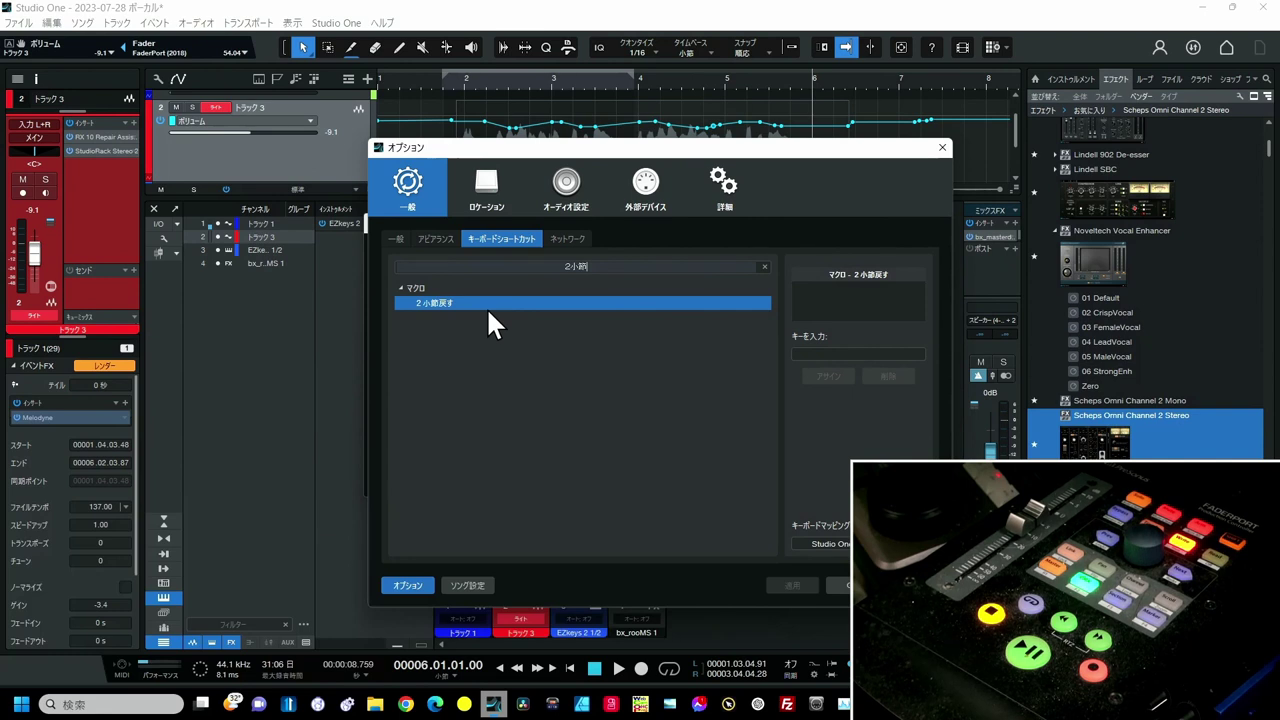
{"action": "left_click", "coordinate": [486, 305]}
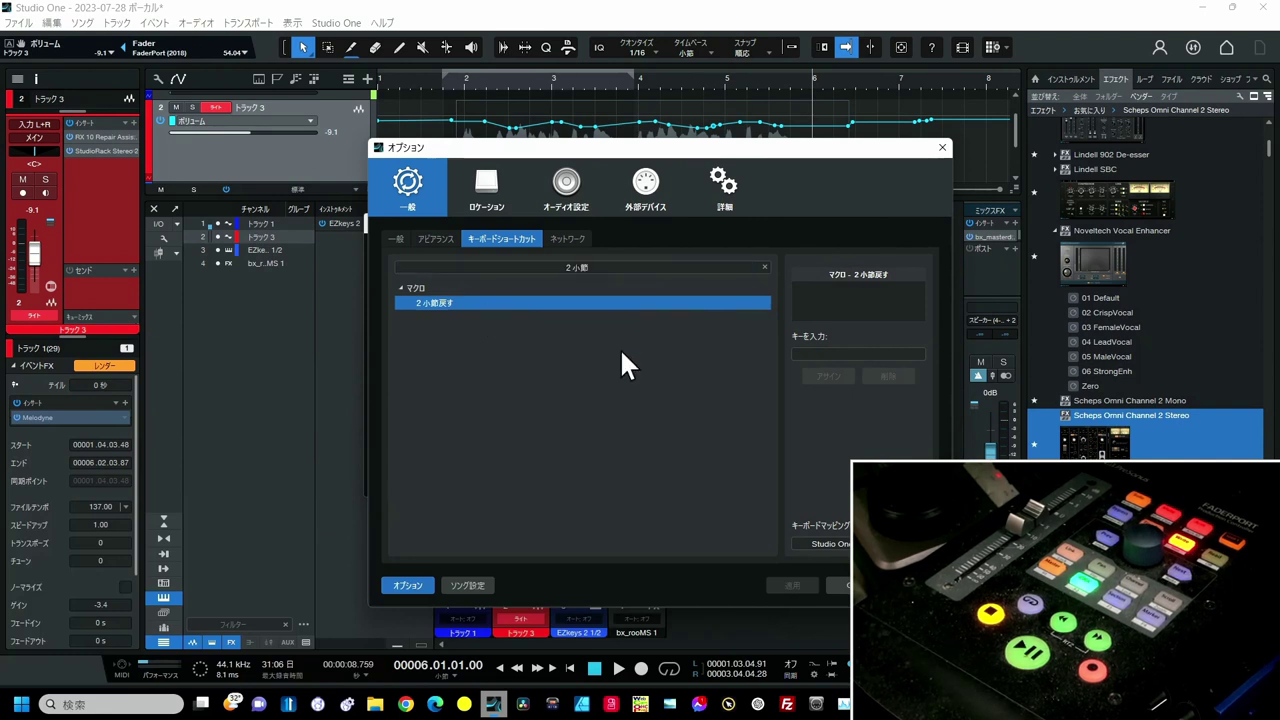
Step: Assign the shortcut Alt+, to the ２小節戻す macro and confirm the options
{"action": "left_click", "coordinate": [825, 354]}
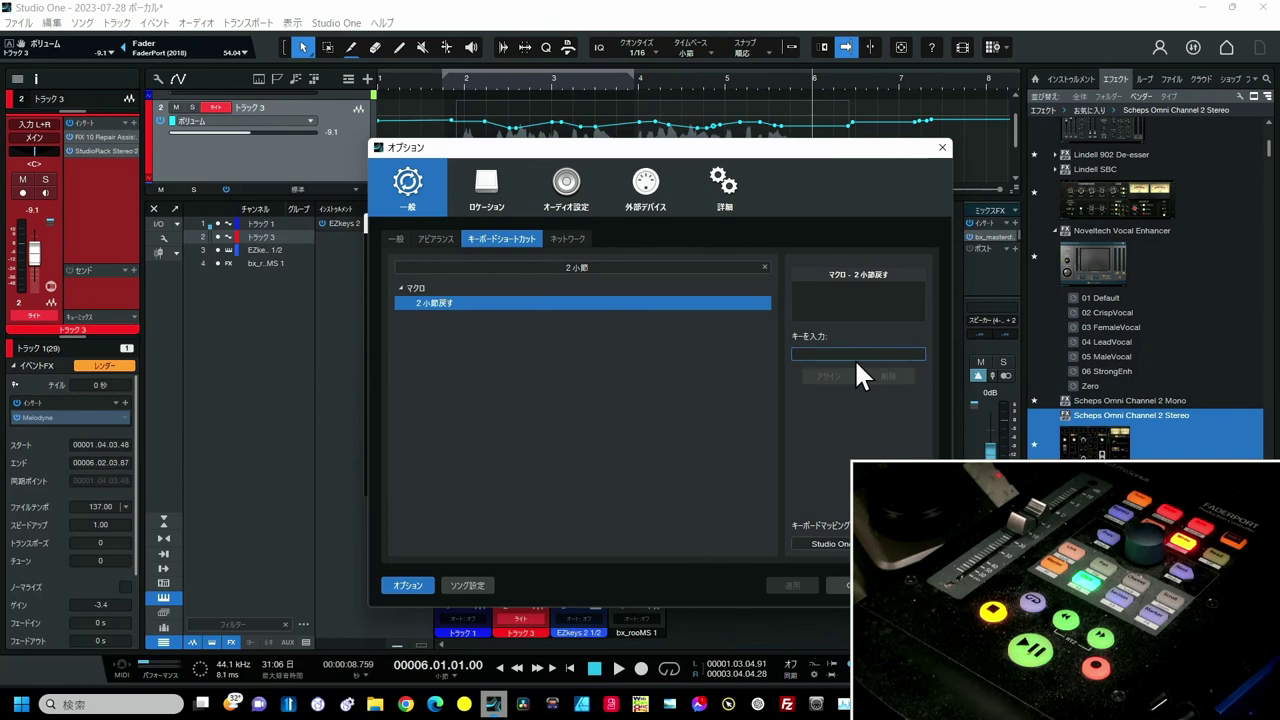
{"action": "key", "text": "alt+comma"}
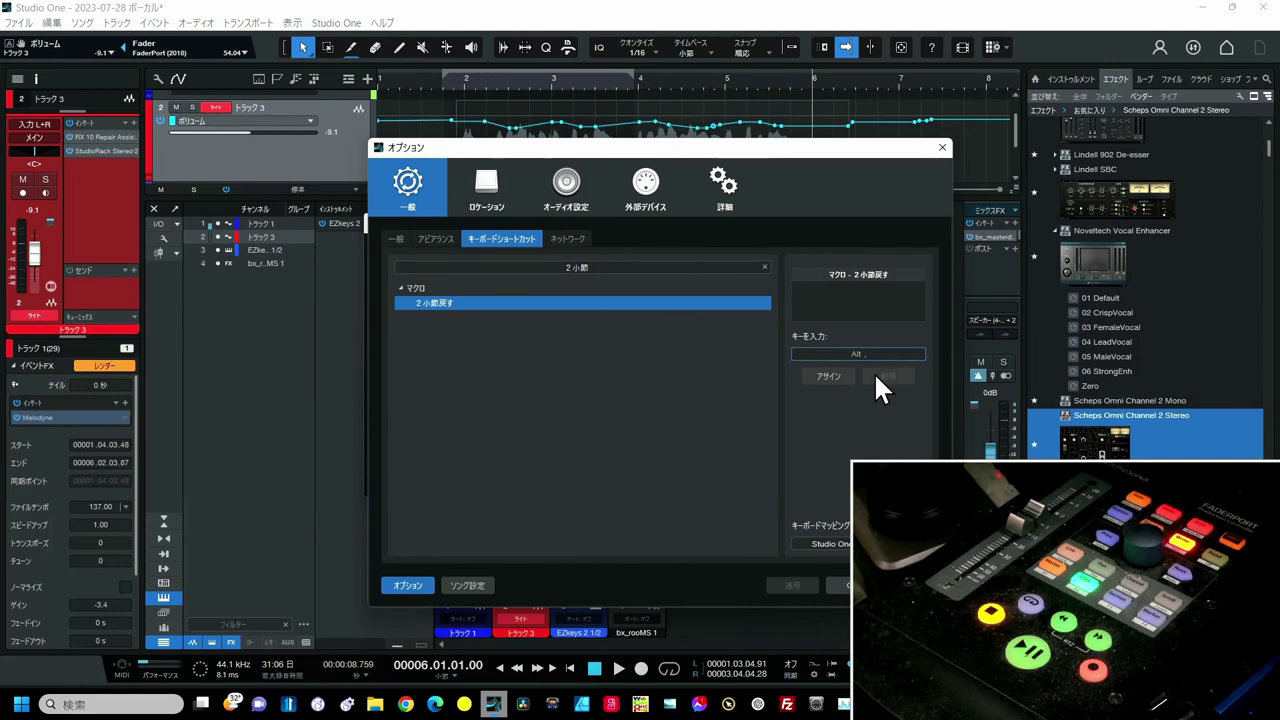
{"action": "left_click", "coordinate": [828, 376]}
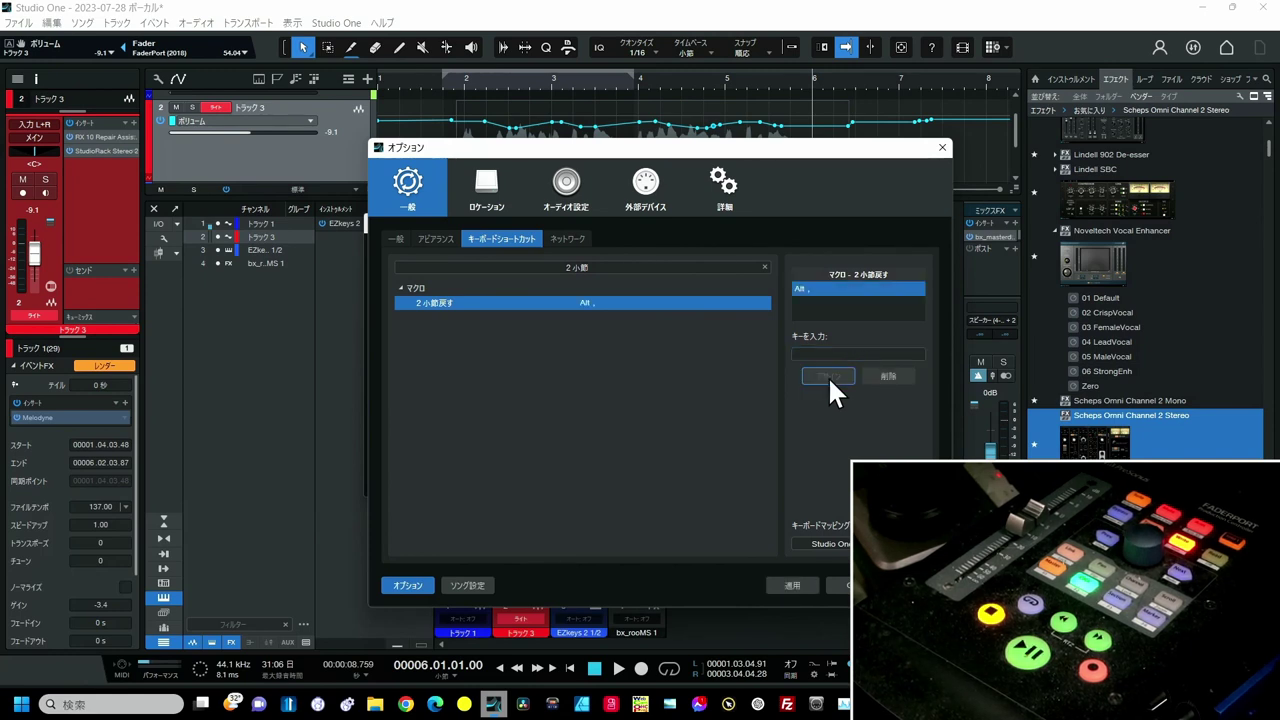
{"action": "left_click", "coordinate": [844, 586]}
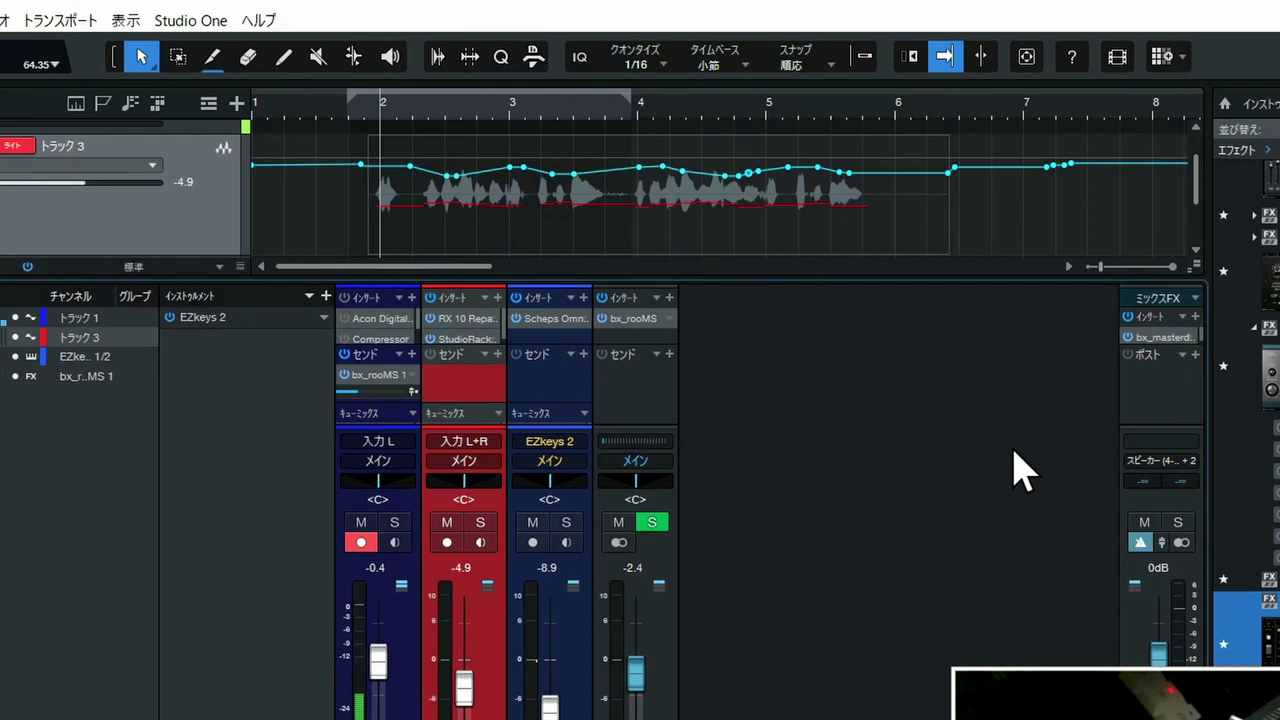
Step: Play the song from the start to check the recorded volume automation of トラック 3 against its waveform
{"action": "key", "text": "e"}
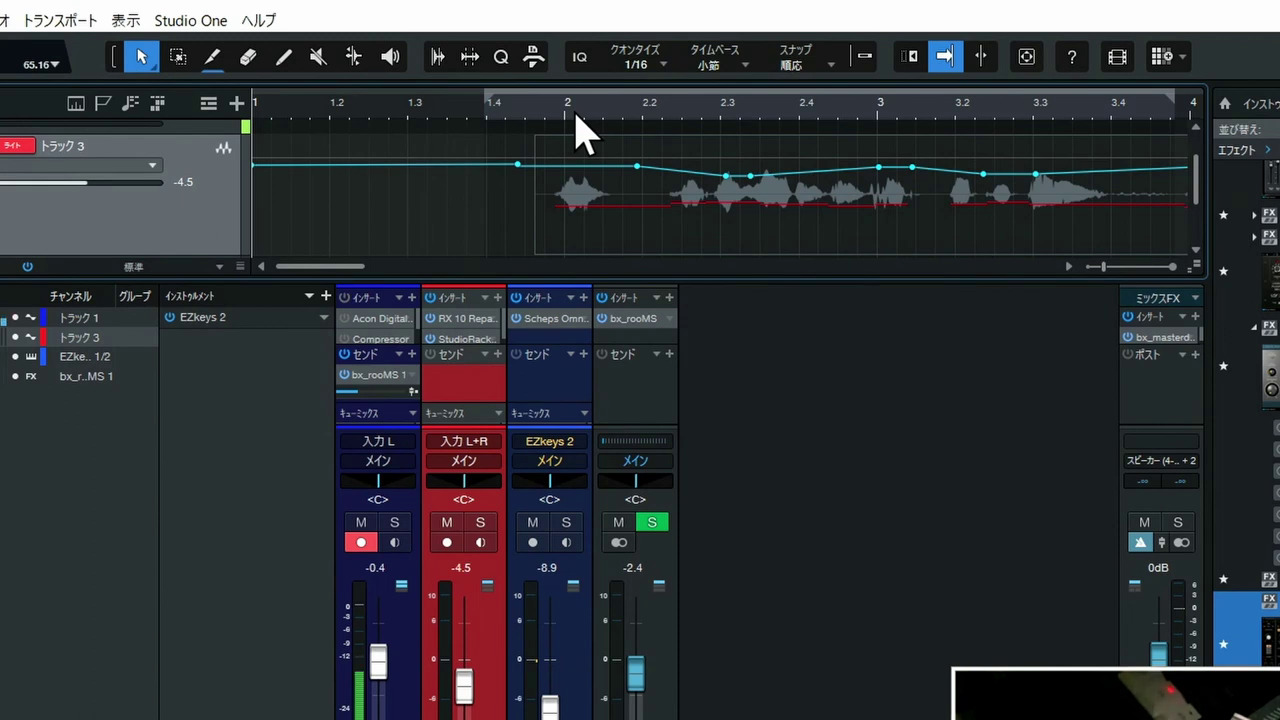
{"action": "left_click_drag", "start_coordinate": [580, 129], "coordinate": [563, 86]}
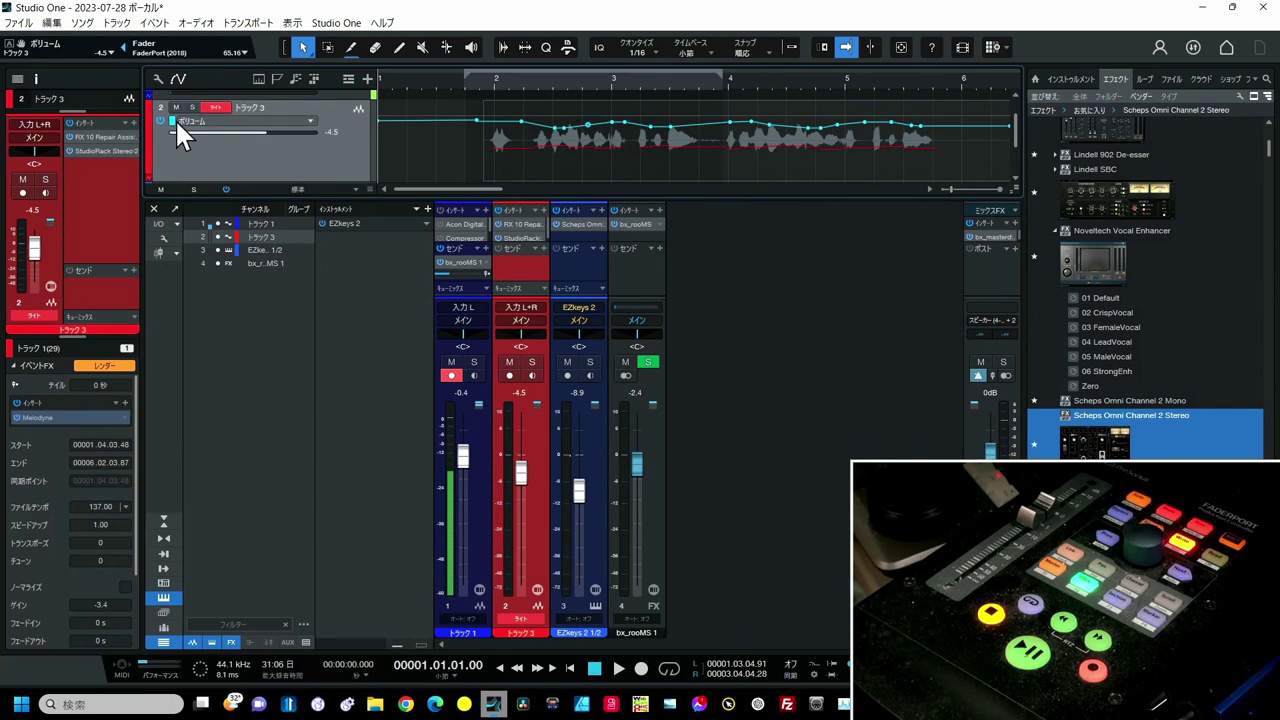
{"action": "key", "text": "space"}
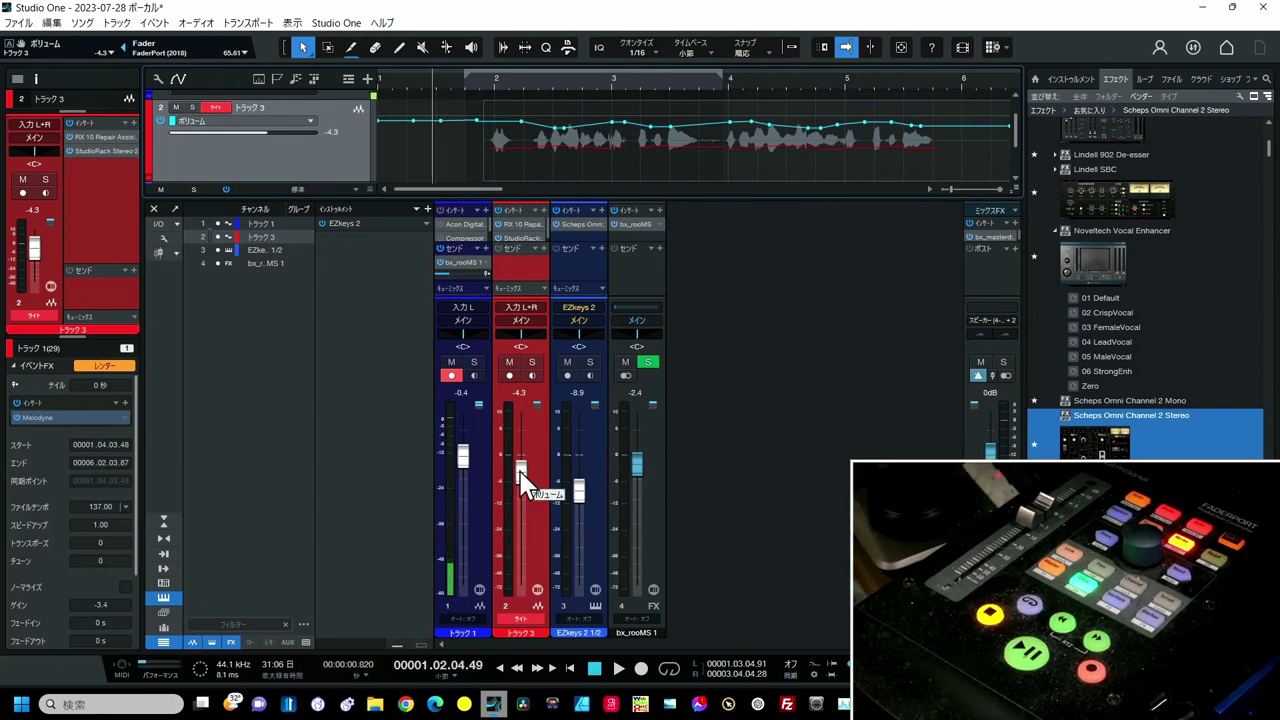
Step: Write two passes of volume automation on トラック 3 in ライト mode by riding its fader during playback, rewinding after each pass
{"action": "mouse_move", "coordinate": [521, 480]}
{"action": "left_mouse_down"}
{"action": "mouse_move", "coordinate": [524, 500]}
{"action": "mouse_move", "coordinate": [521, 473]}
{"action": "left_mouse_up"}
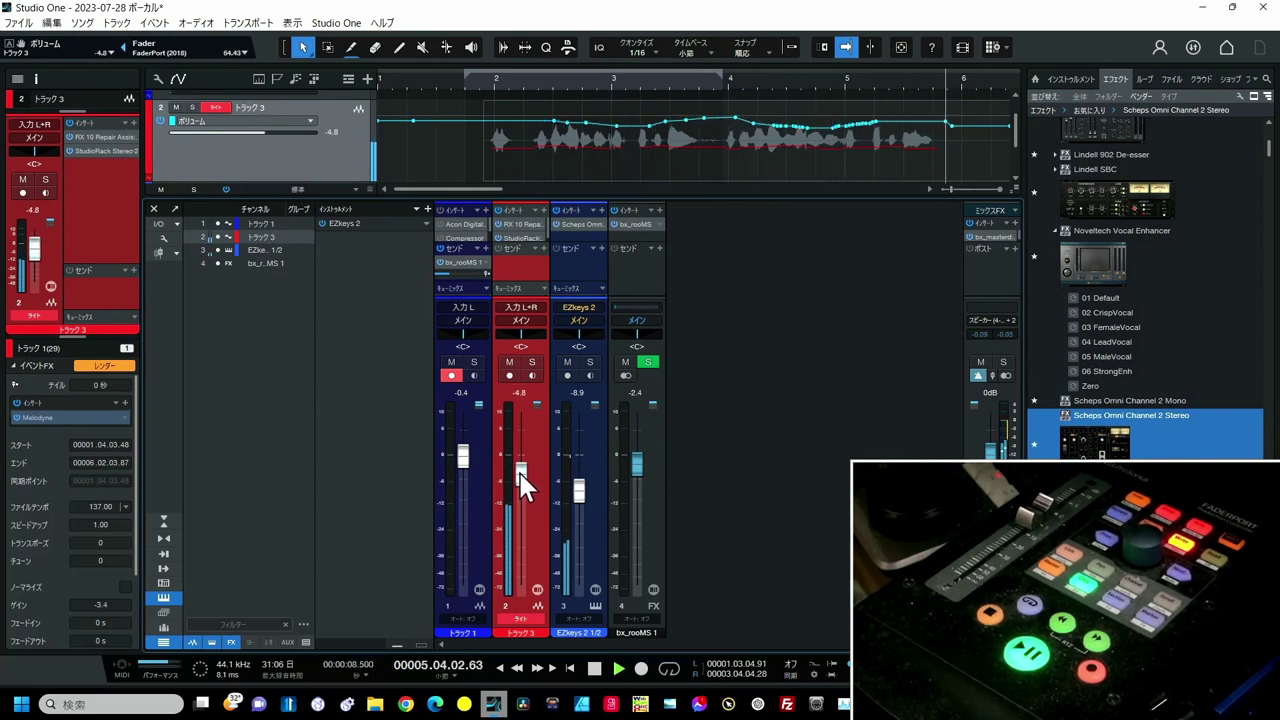
{"action": "key", "text": "space"}
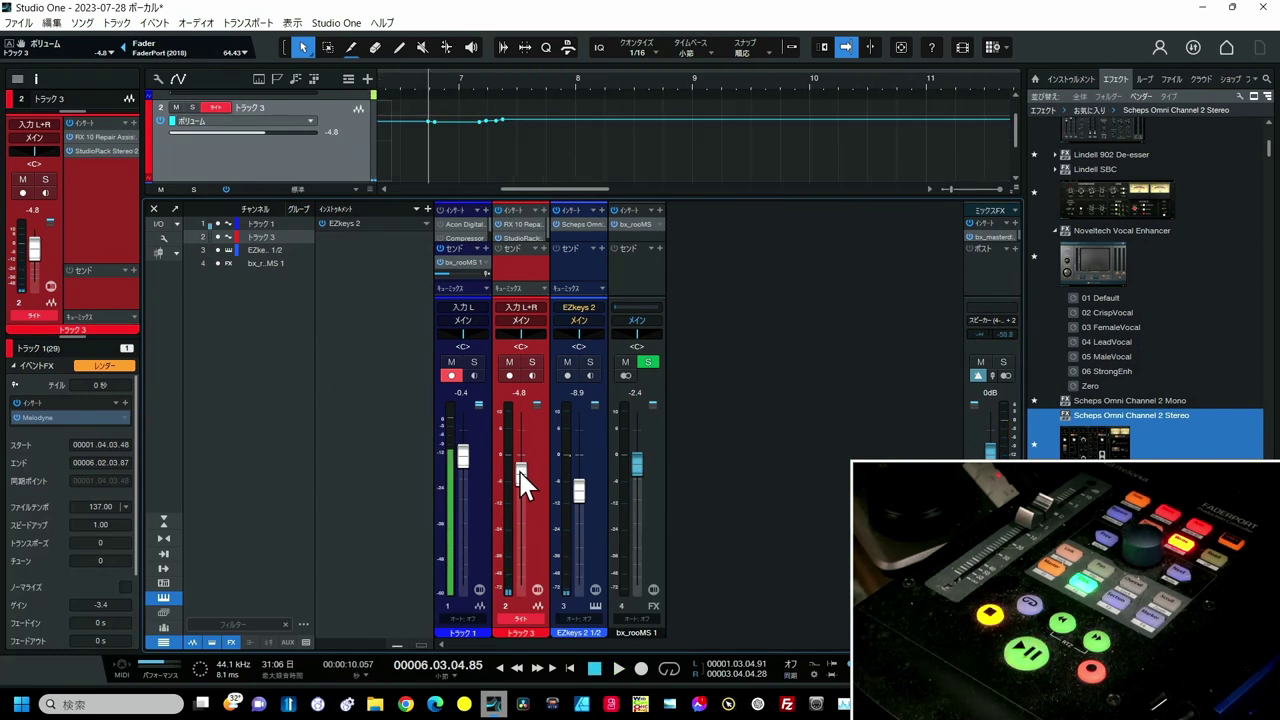
{"action": "key", "text": "KP_0"}
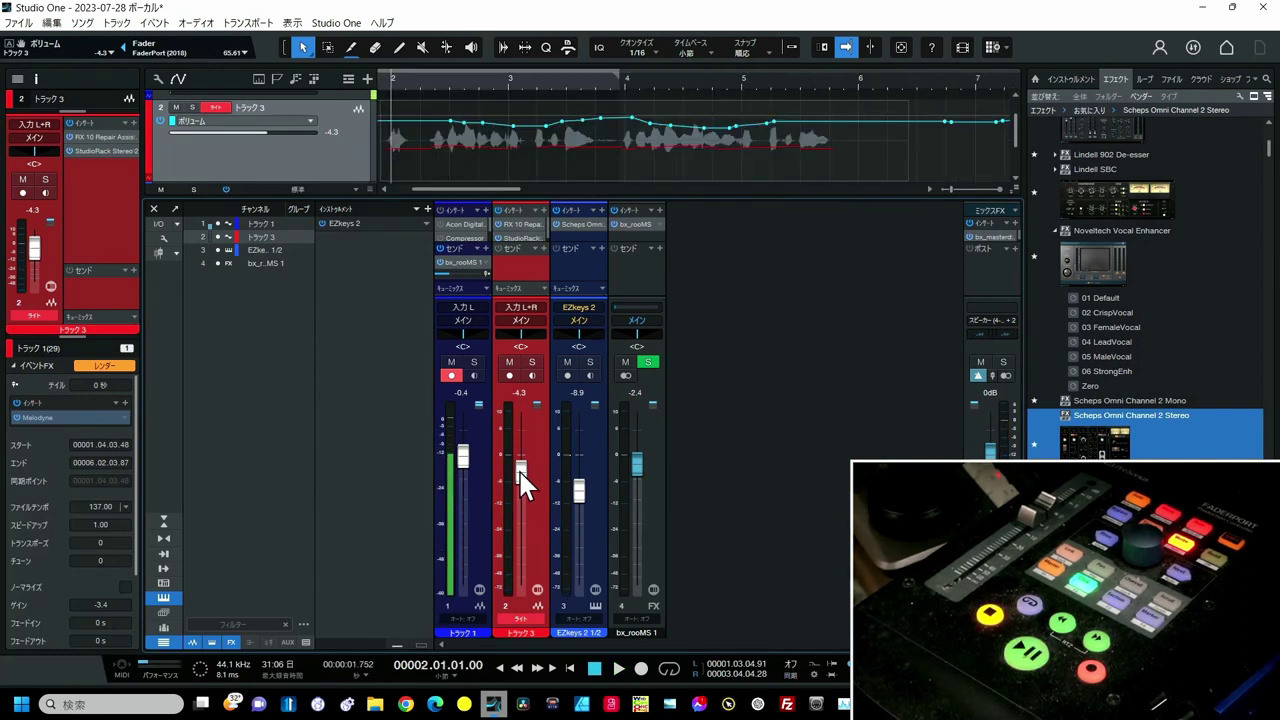
{"action": "key", "text": "space"}
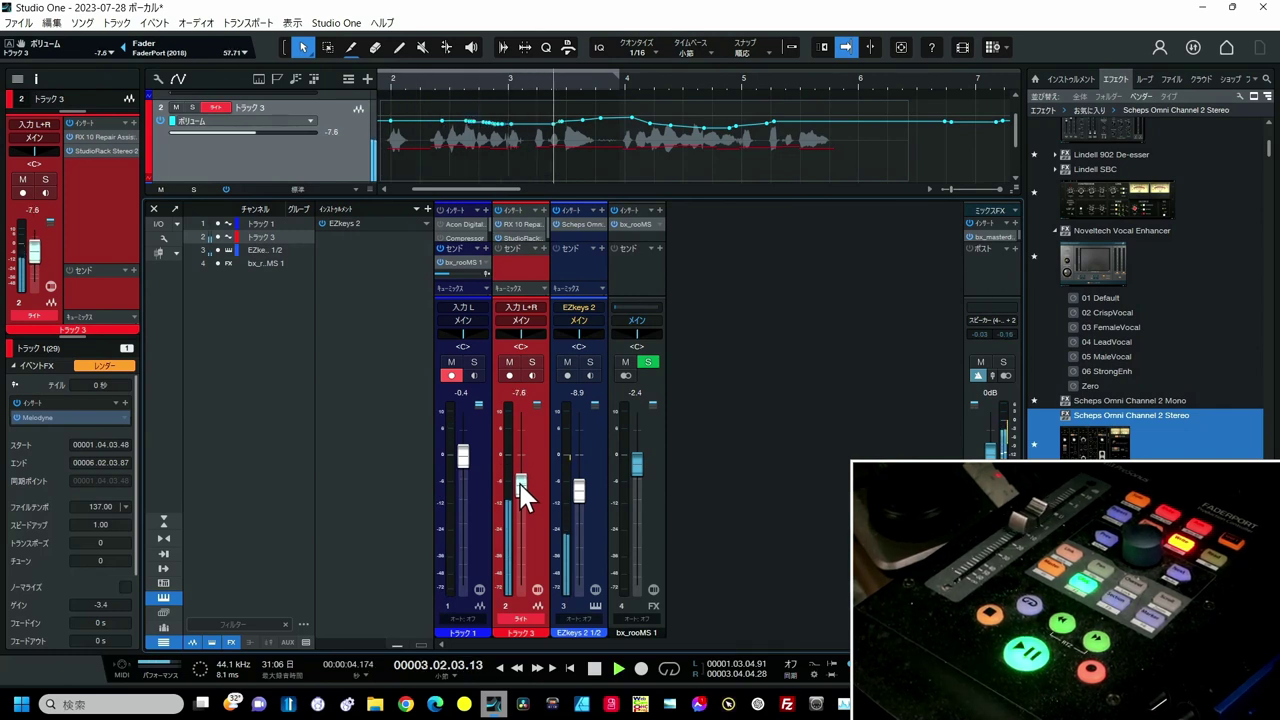
{"action": "mouse_move", "coordinate": [524, 466]}
{"action": "left_mouse_down"}
{"action": "mouse_move", "coordinate": [534, 488]}
{"action": "mouse_move", "coordinate": [536, 477]}
{"action": "left_mouse_up"}
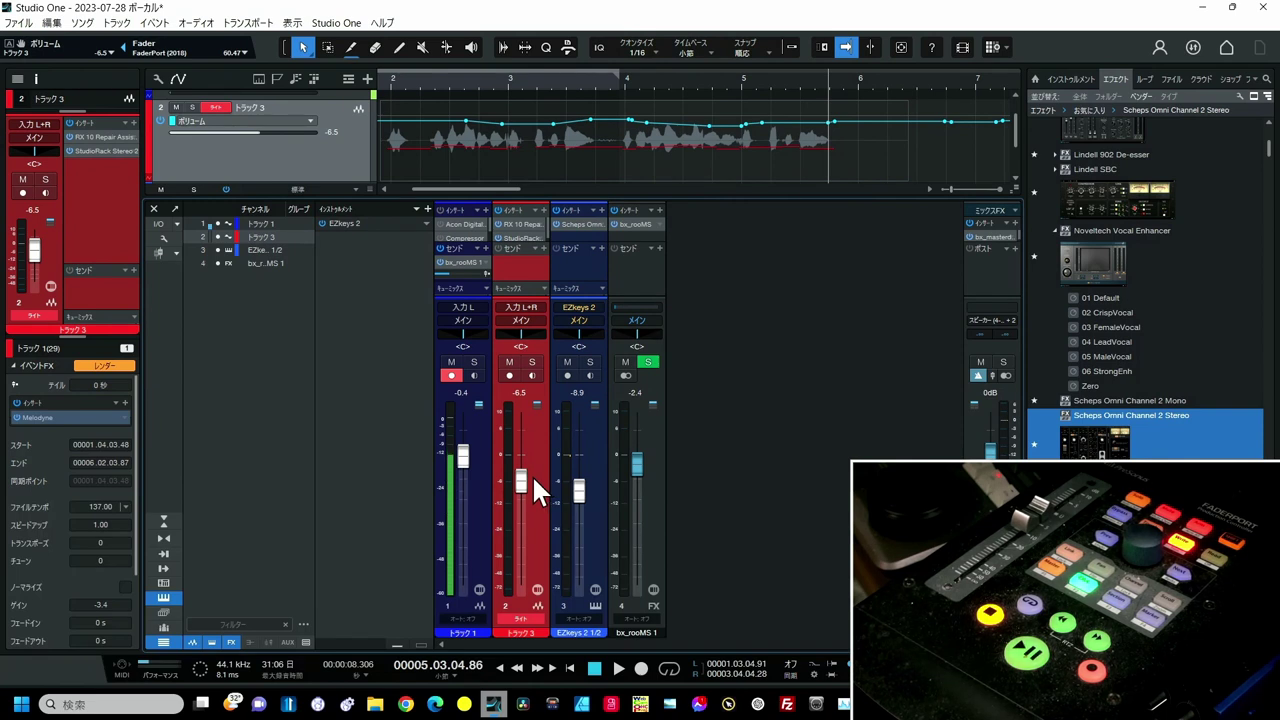
{"action": "key", "text": "KP_0"}
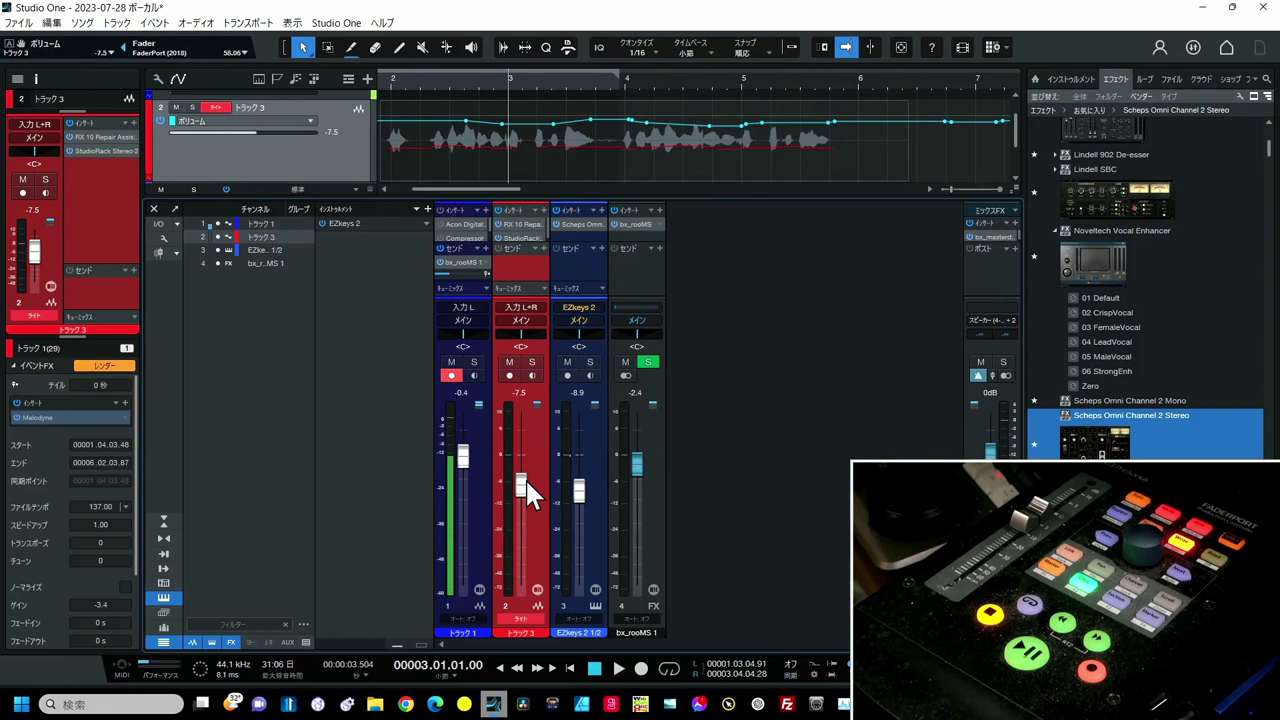
Step: Switch the automation mode of トラック 3 to タッチ and ride its volume fader during playback of the vocal phrase
{"action": "left_click", "coordinate": [215, 107]}
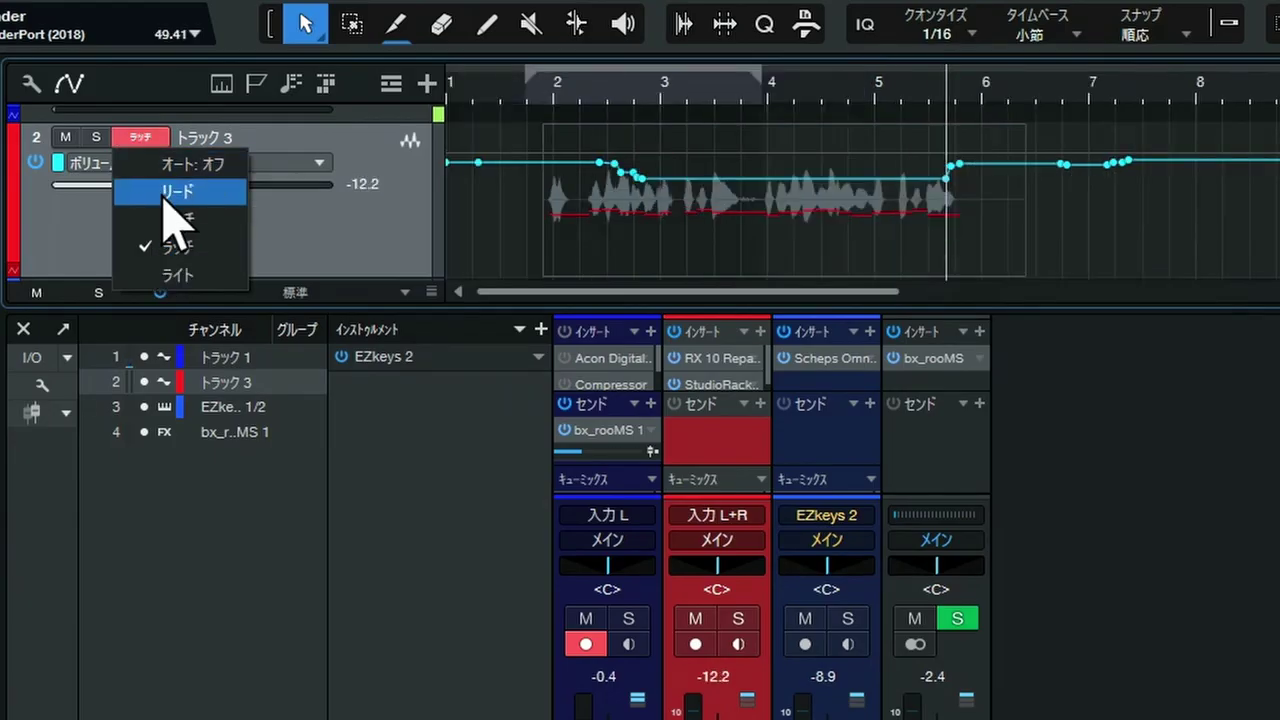
{"action": "left_click", "coordinate": [168, 220]}
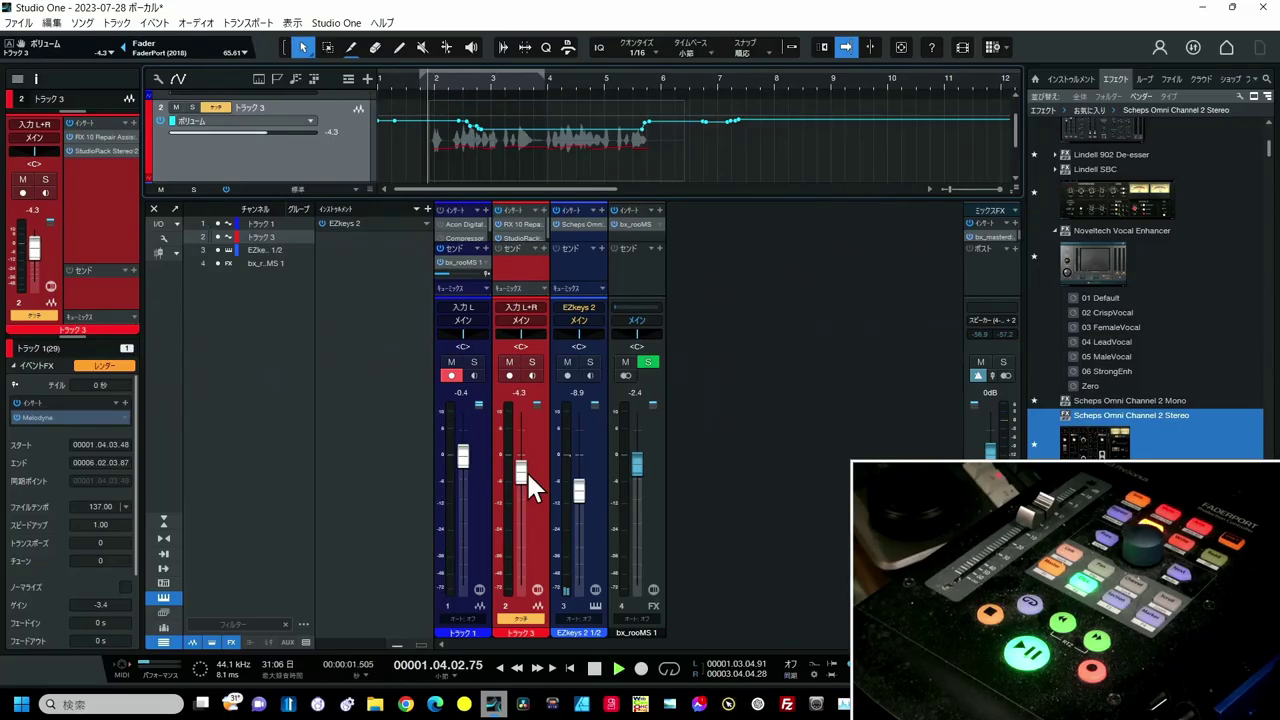
{"action": "mouse_move", "coordinate": [526, 470]}
{"action": "left_mouse_down"}
{"action": "mouse_move", "coordinate": [528, 490]}
{"action": "mouse_move", "coordinate": [510, 462]}
{"action": "mouse_move", "coordinate": [511, 498]}
{"action": "mouse_move", "coordinate": [517, 472]}
{"action": "left_mouse_up"}
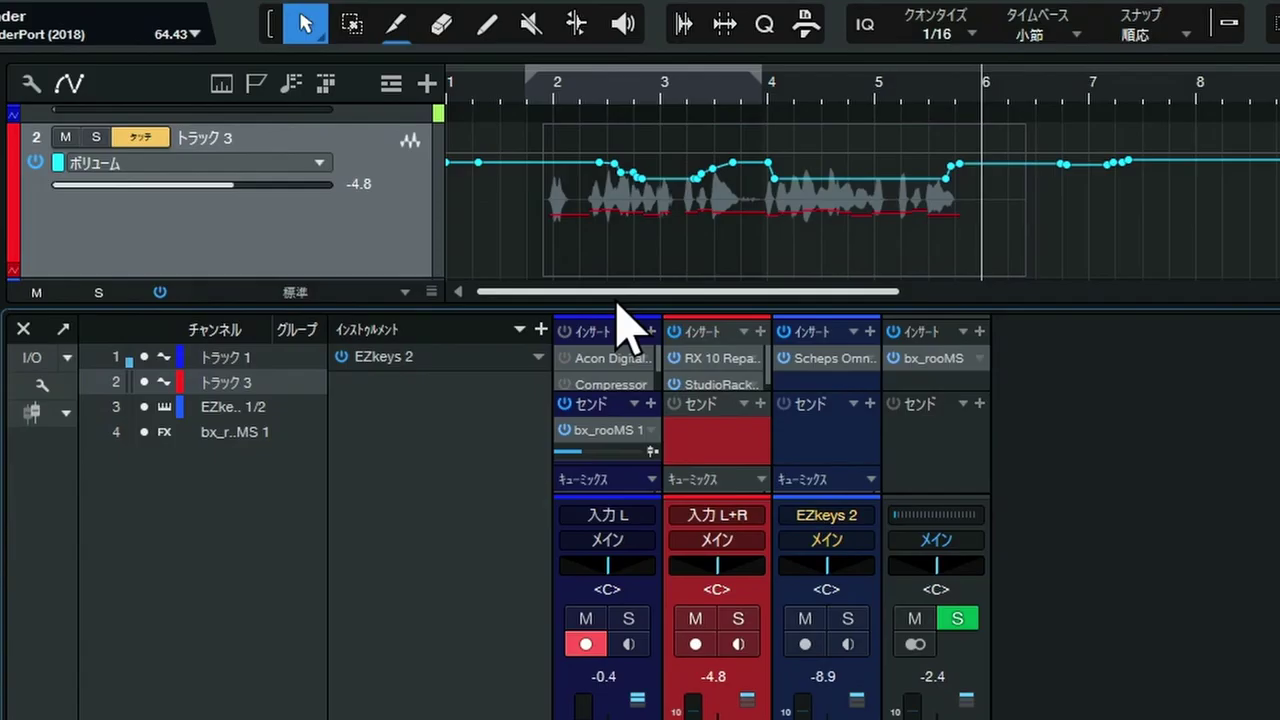
Step: Rewind to bar 2 and overwrite part of the vocal's volume curve with another タッチ fader pass
{"action": "key", "text": "KP_Subtract"}
{"action": "key", "text": "KP_Subtract"}
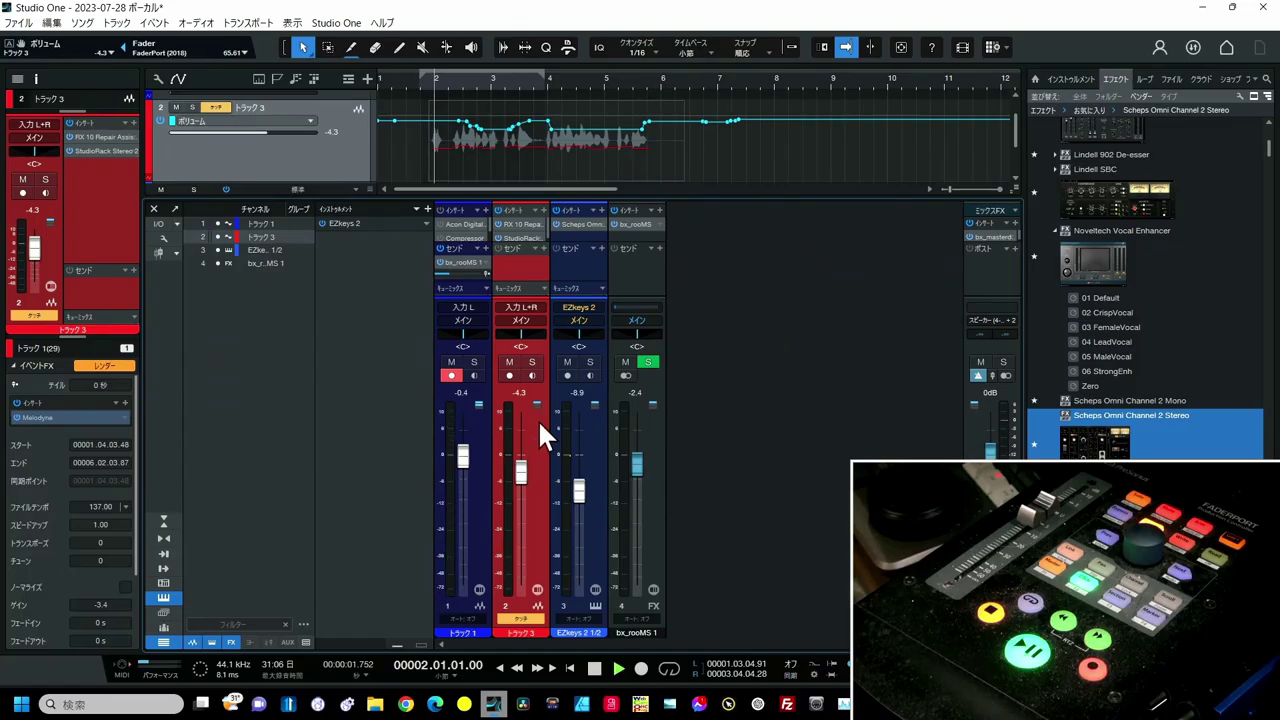
{"action": "key", "text": "space"}
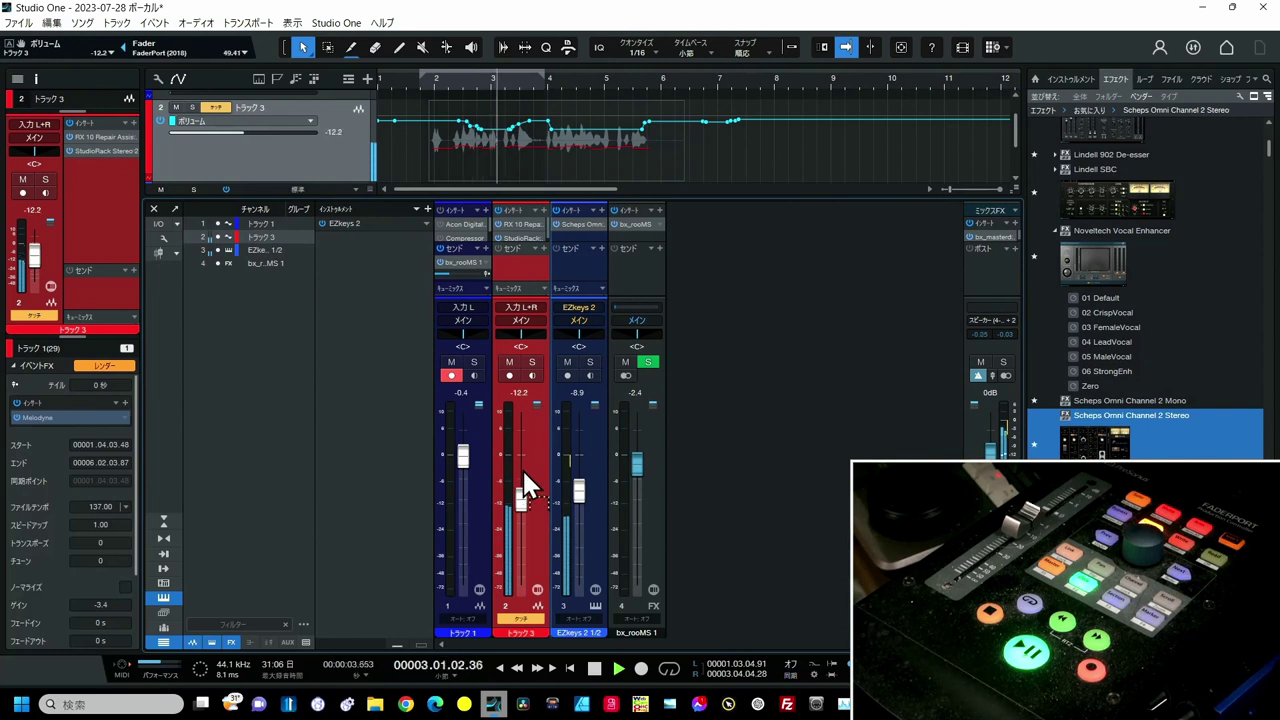
{"action": "mouse_move", "coordinate": [522, 469]}
{"action": "left_mouse_down"}
{"action": "mouse_move", "coordinate": [522, 452]}
{"action": "mouse_move", "coordinate": [522, 487]}
{"action": "mouse_move", "coordinate": [522, 470]}
{"action": "left_mouse_up"}
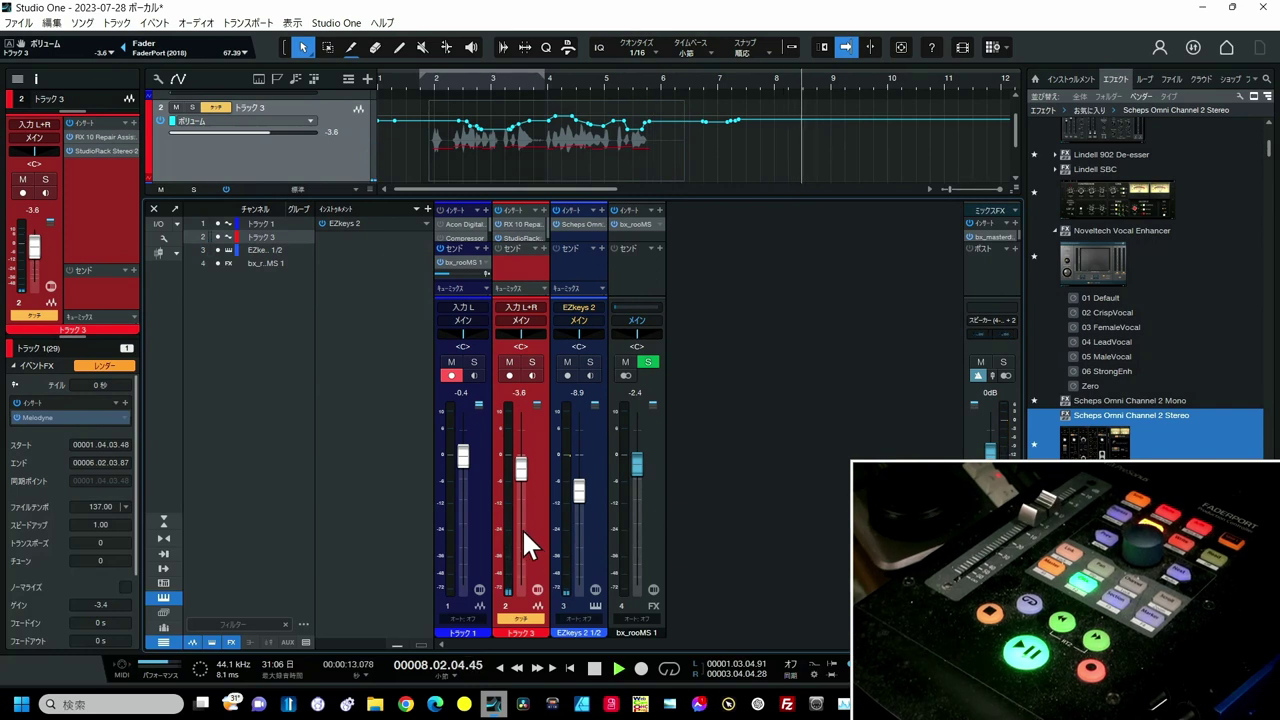
Step: Replay from around bar 2 and reshape the トラック 3 volume curve through bars 3 to 5 with stronger fader moves, stopping playback at the phrase end
{"action": "key", "text": "KP_Subtract"}
{"action": "key", "text": "KP_Subtract"}
{"action": "key", "text": "KP_Subtract"}
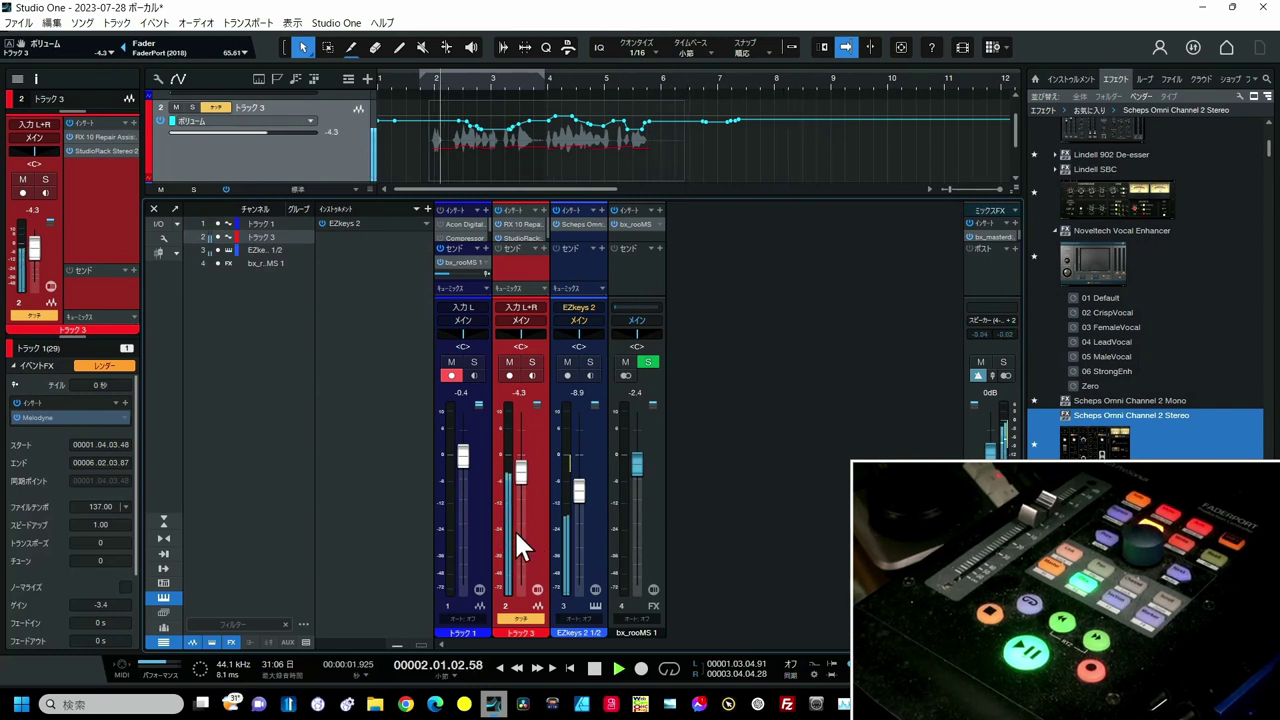
{"action": "mouse_move", "coordinate": [532, 515]}
{"action": "left_mouse_down"}
{"action": "mouse_move", "coordinate": [552, 497]}
{"action": "mouse_move", "coordinate": [545, 512]}
{"action": "mouse_move", "coordinate": [522, 476]}
{"action": "mouse_move", "coordinate": [522, 501]}
{"action": "mouse_move", "coordinate": [523, 472]}
{"action": "left_mouse_up"}
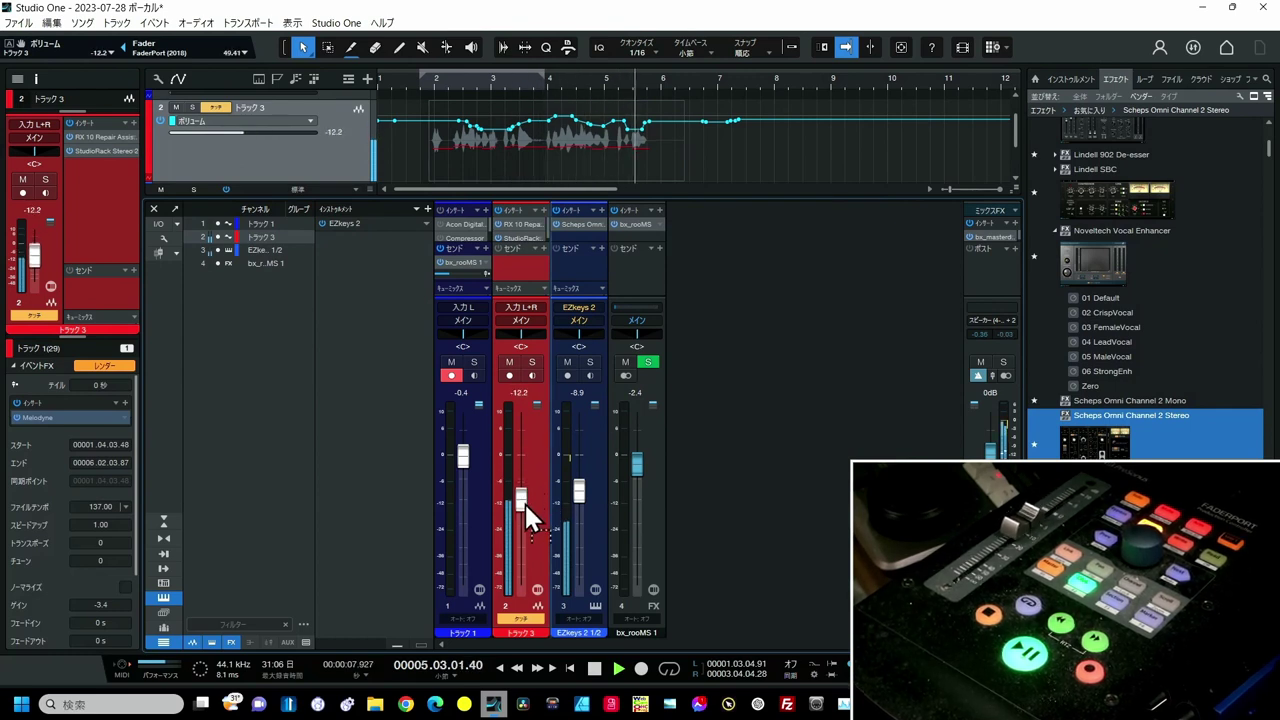
{"action": "left_click", "coordinate": [425, 84]}
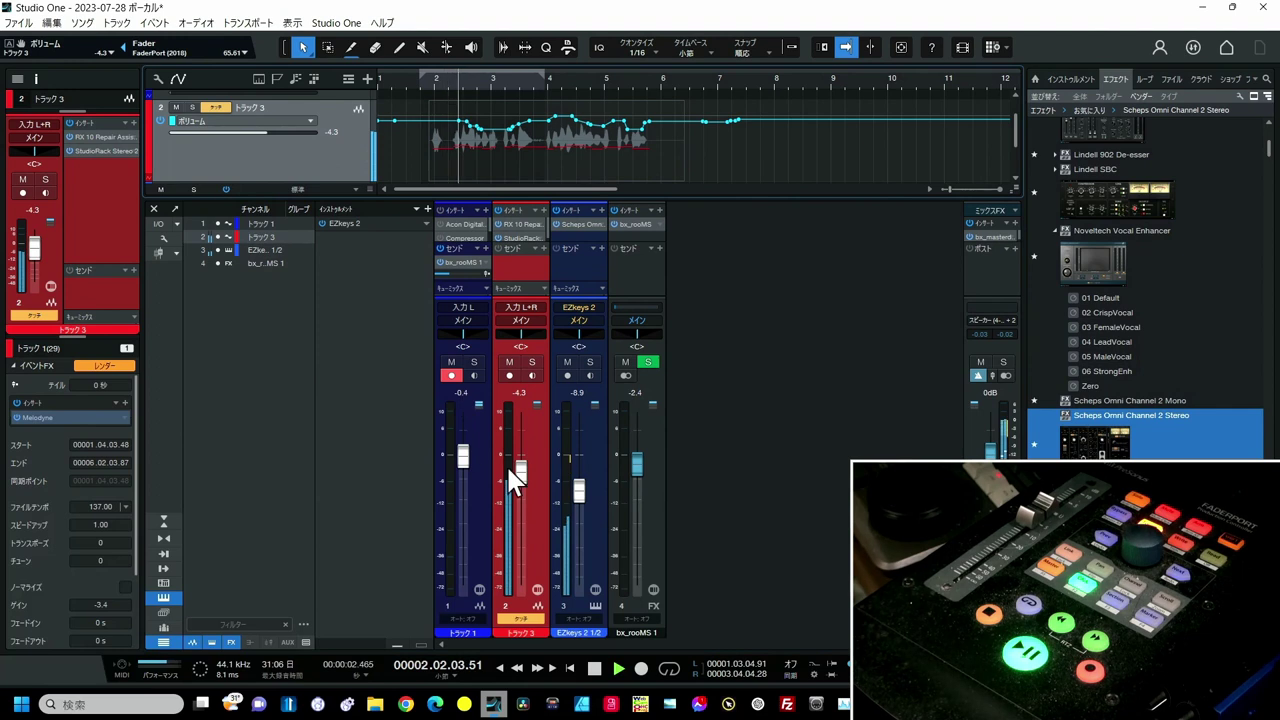
{"action": "mouse_move", "coordinate": [521, 470]}
{"action": "left_mouse_down"}
{"action": "mouse_move", "coordinate": [514, 539]}
{"action": "mouse_move", "coordinate": [521, 480]}
{"action": "left_mouse_up"}
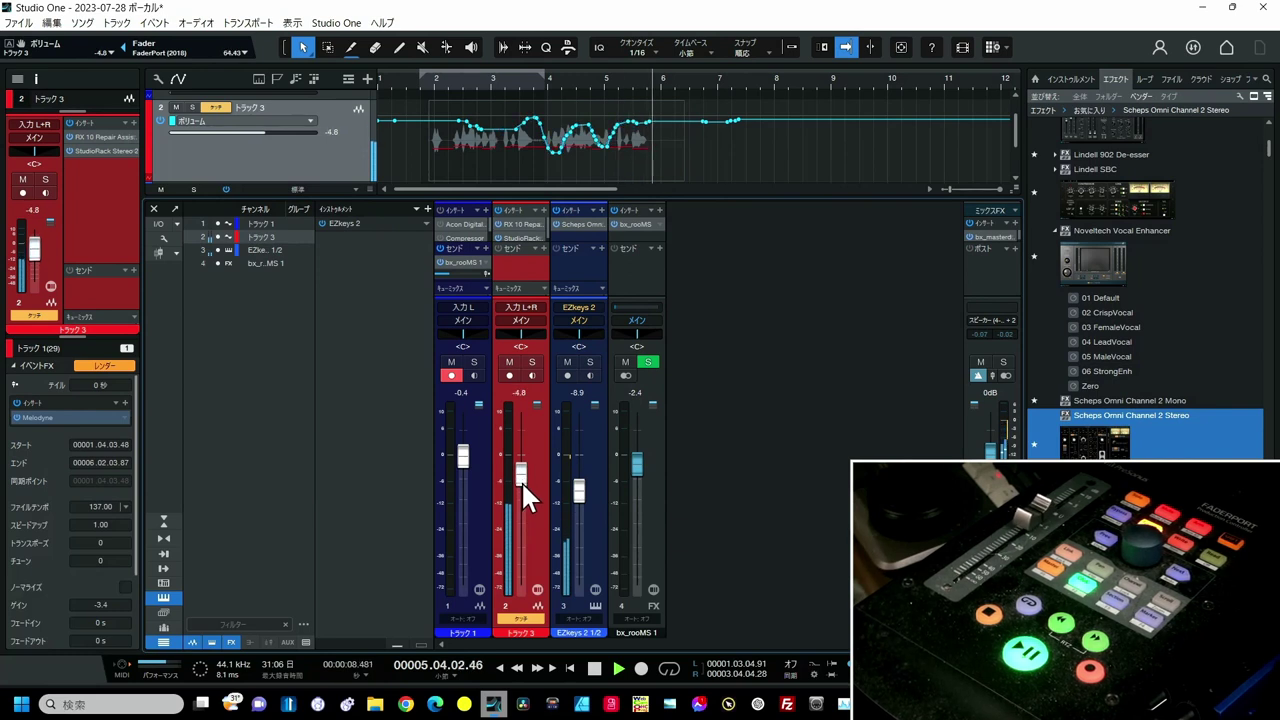
{"action": "key", "text": "space"}
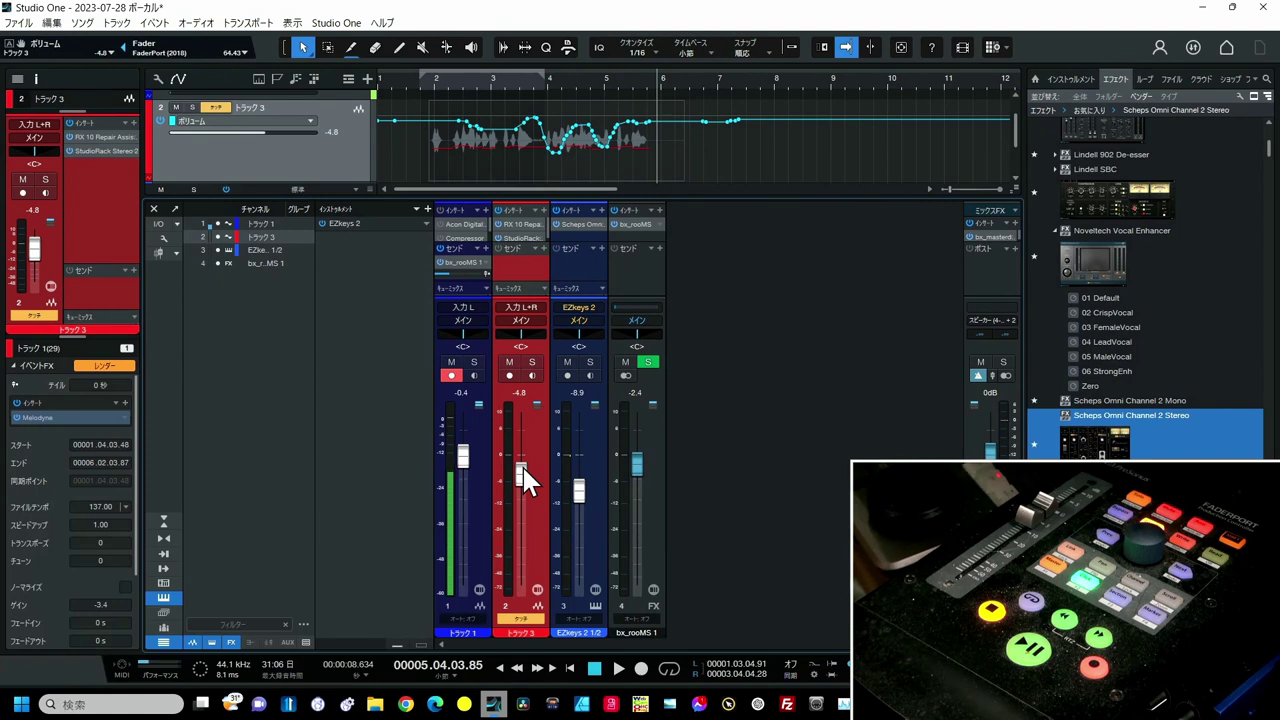
Step: Switch the automation mode of トラック 3 to ライト and overwrite its volume curve in repeated playback passes, rewinding between them
{"action": "left_click", "coordinate": [217, 107]}
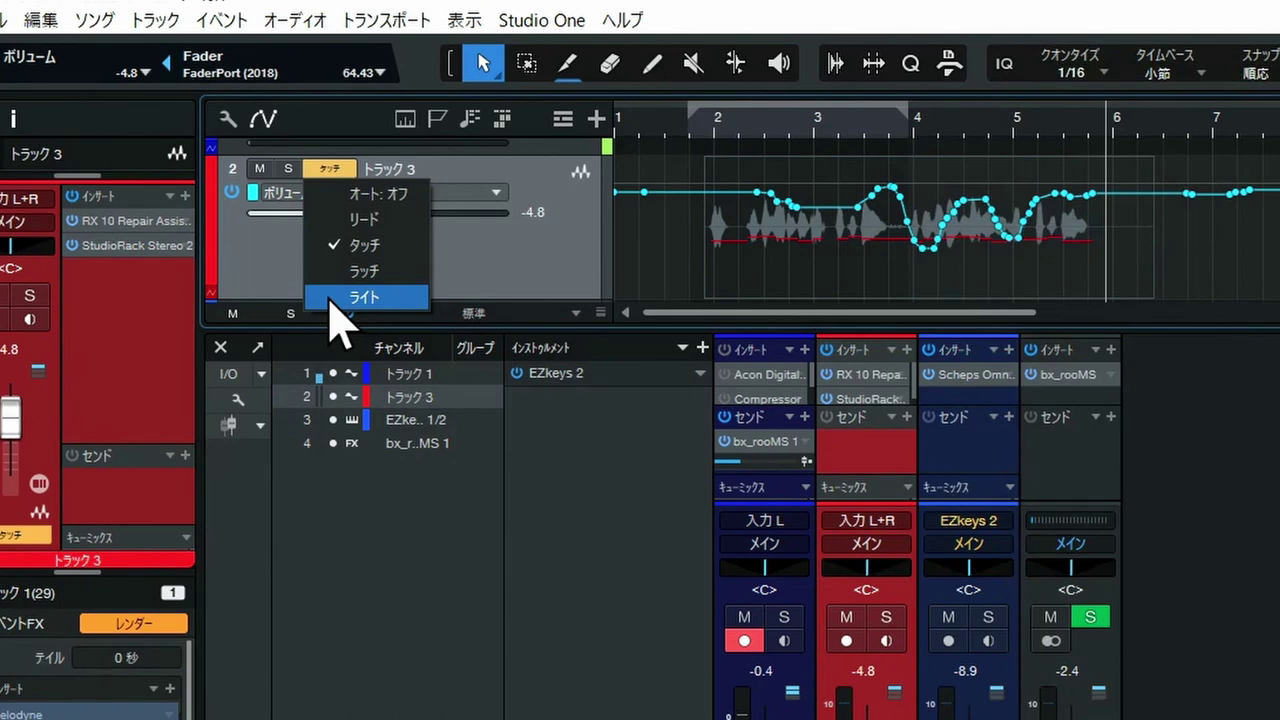
{"action": "left_click", "coordinate": [337, 300]}
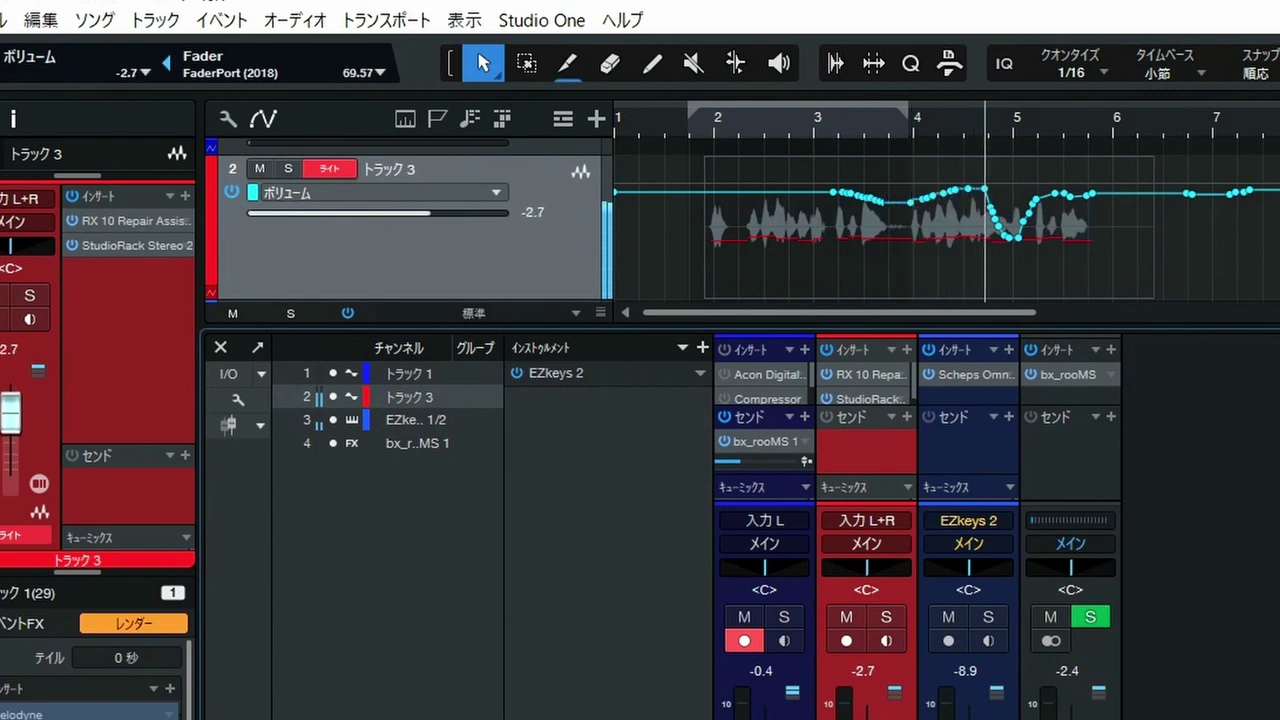
{"action": "key", "text": "space"}
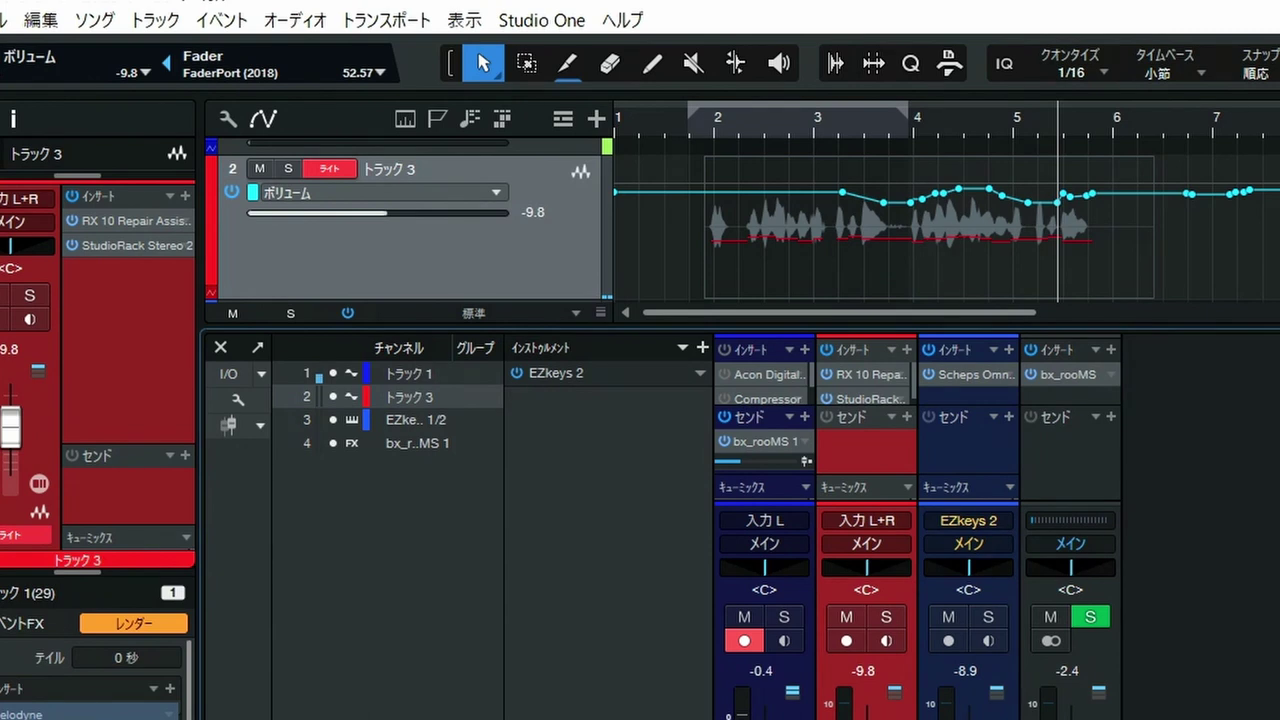
{"action": "key", "text": "KP_0"}
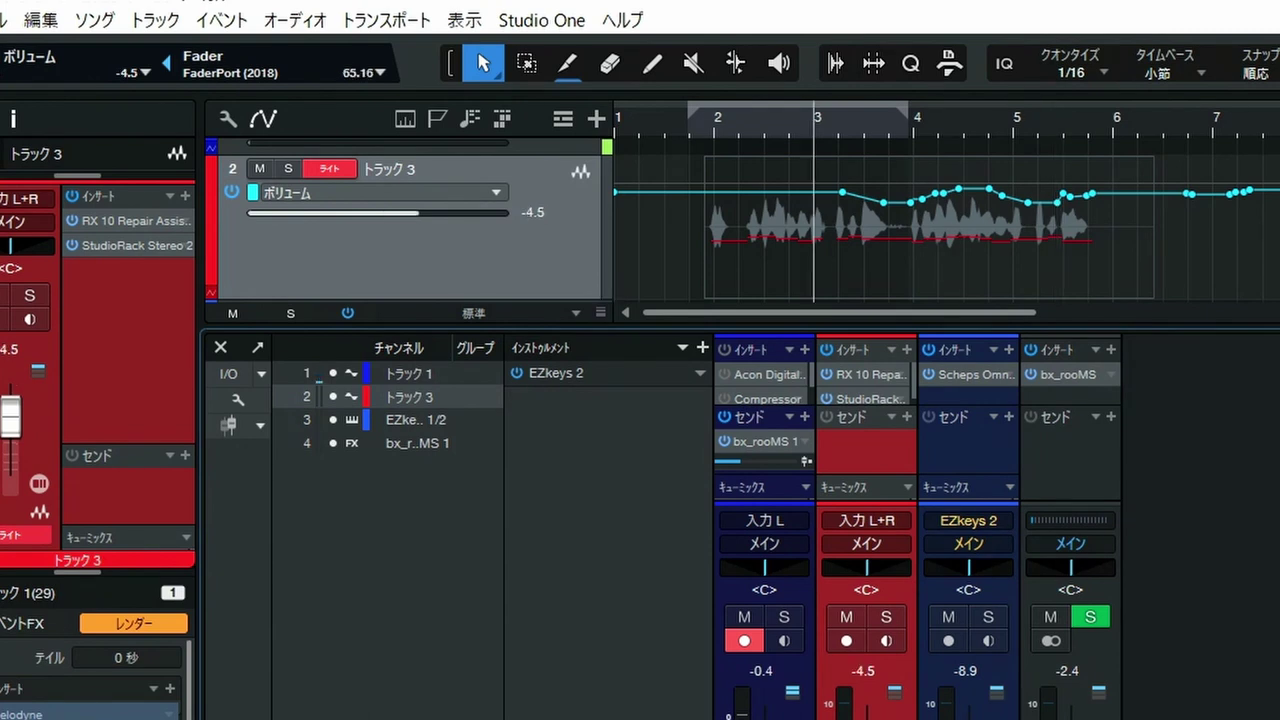
{"action": "key", "text": "space"}
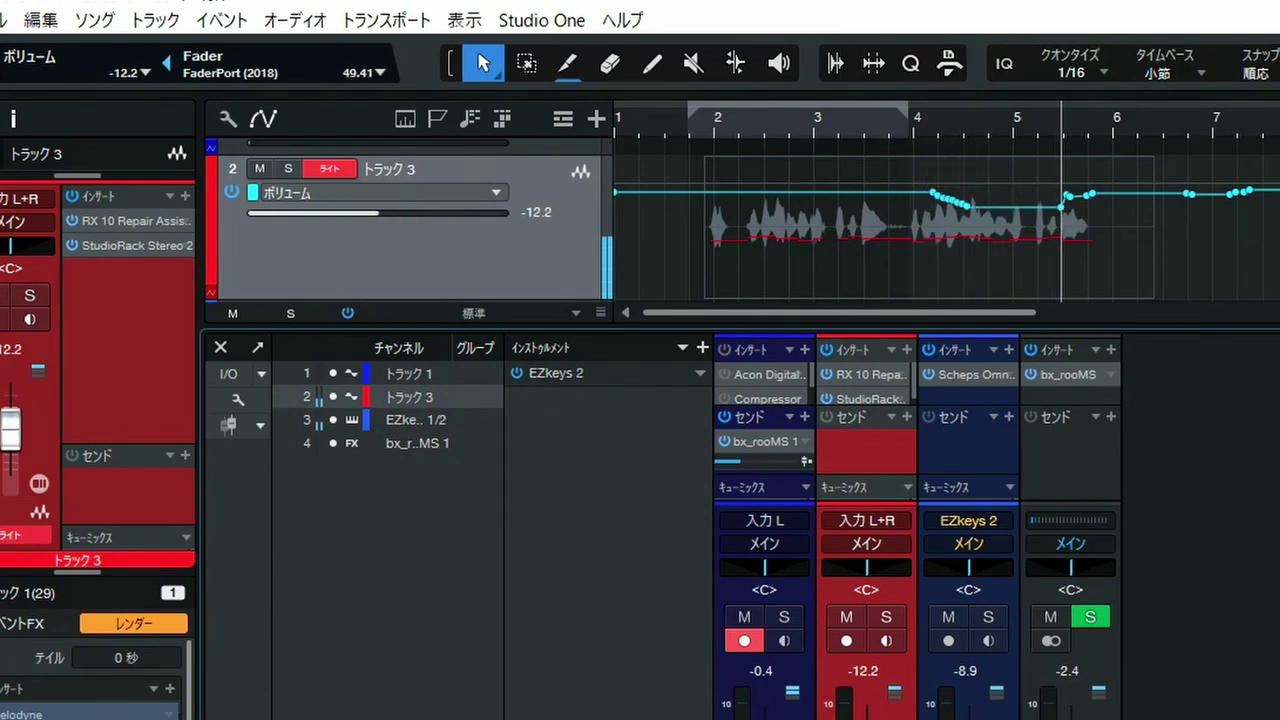
{"action": "key", "text": "space"}
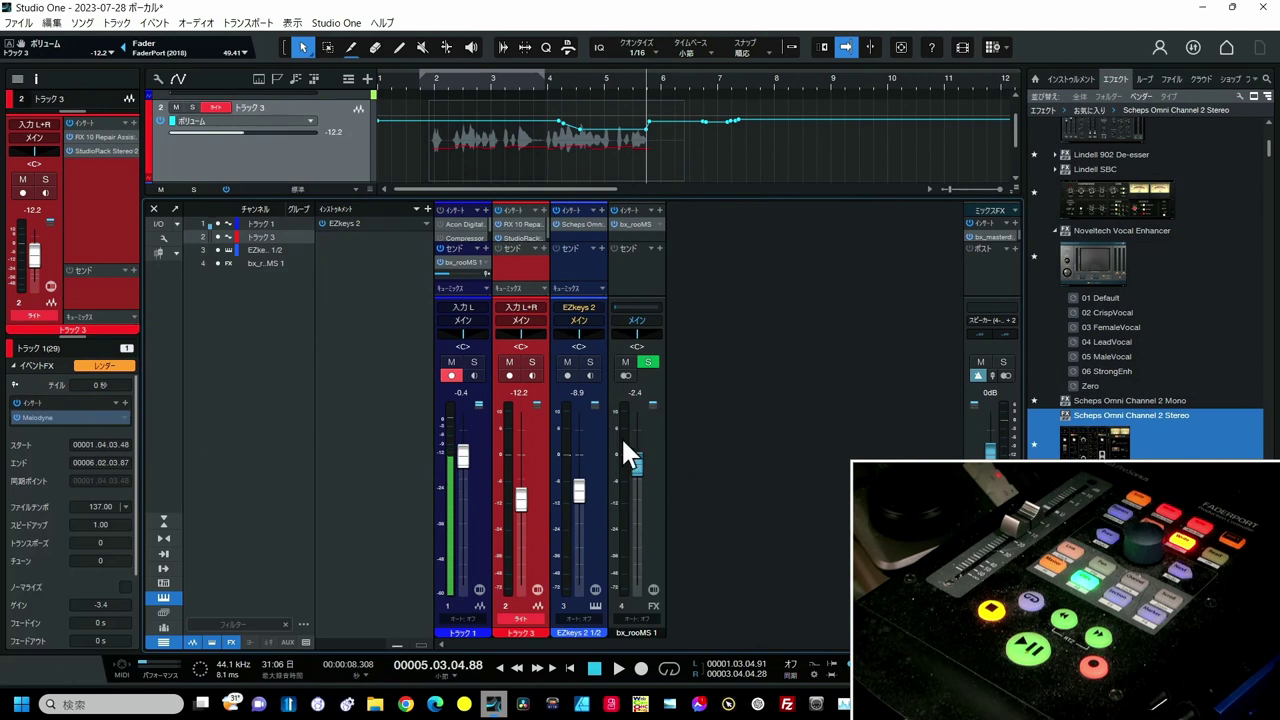
Step: Find the ２小節戻す macro in the keyboard shortcut settings by searching for 2, and remove its Alt+, shortcut
{"action": "left_click", "coordinate": [337, 23]}
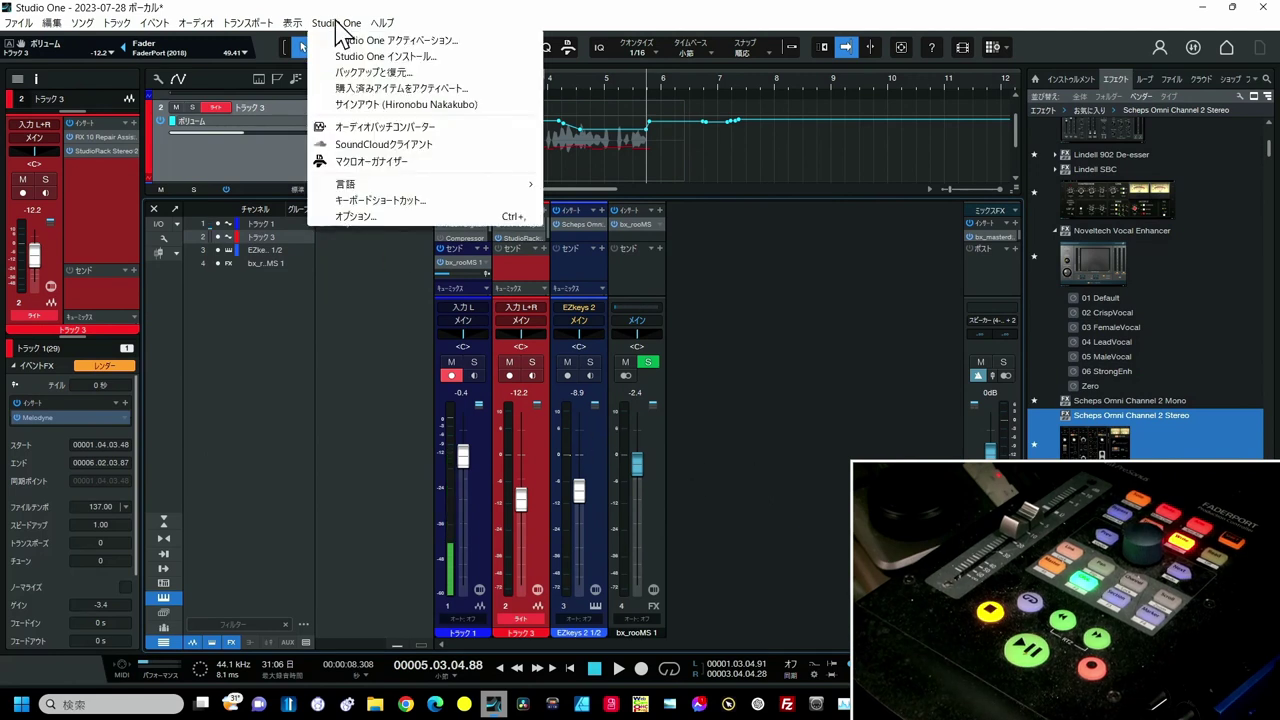
{"action": "left_click", "coordinate": [336, 214]}
{"action": "type", "text": "2"}
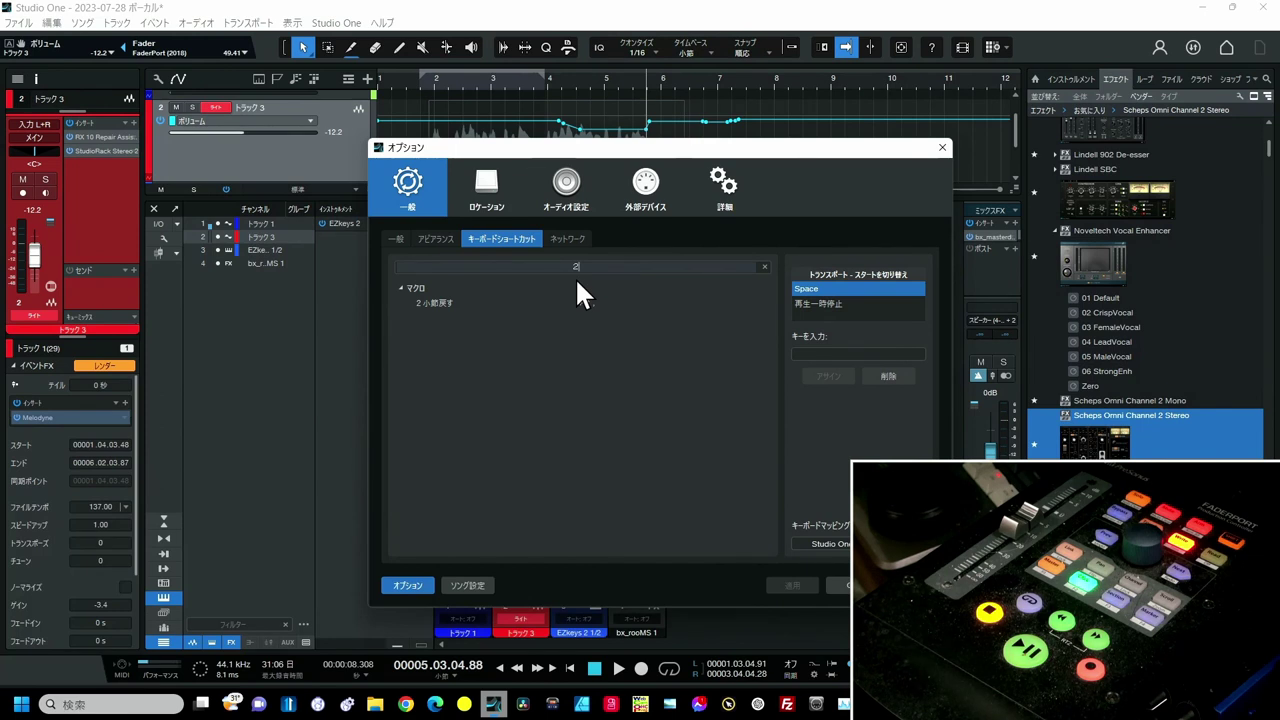
{"action": "left_click", "coordinate": [435, 303]}
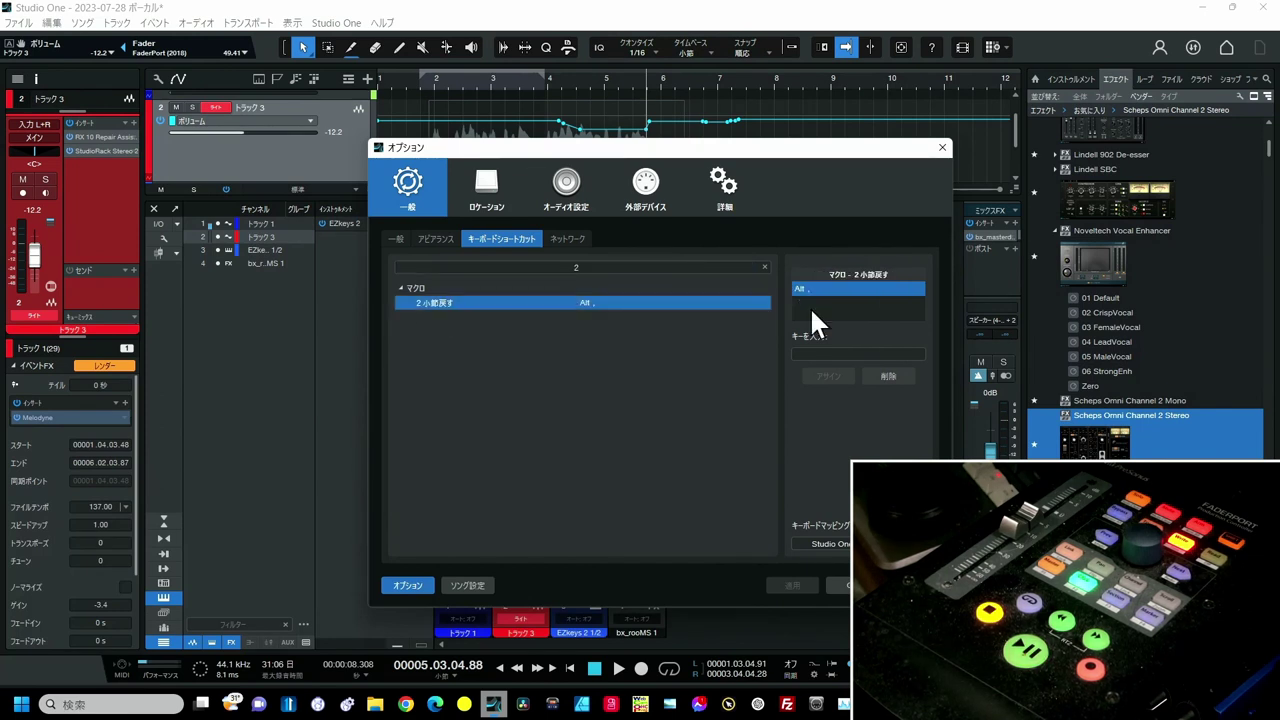
{"action": "left_click", "coordinate": [882, 372]}
Step: Test F10, F9, F8, F7, Page Up, Page Down and Home as candidate shortcut keys for the ２小節戻す macro
{"action": "left_click", "coordinate": [845, 353]}
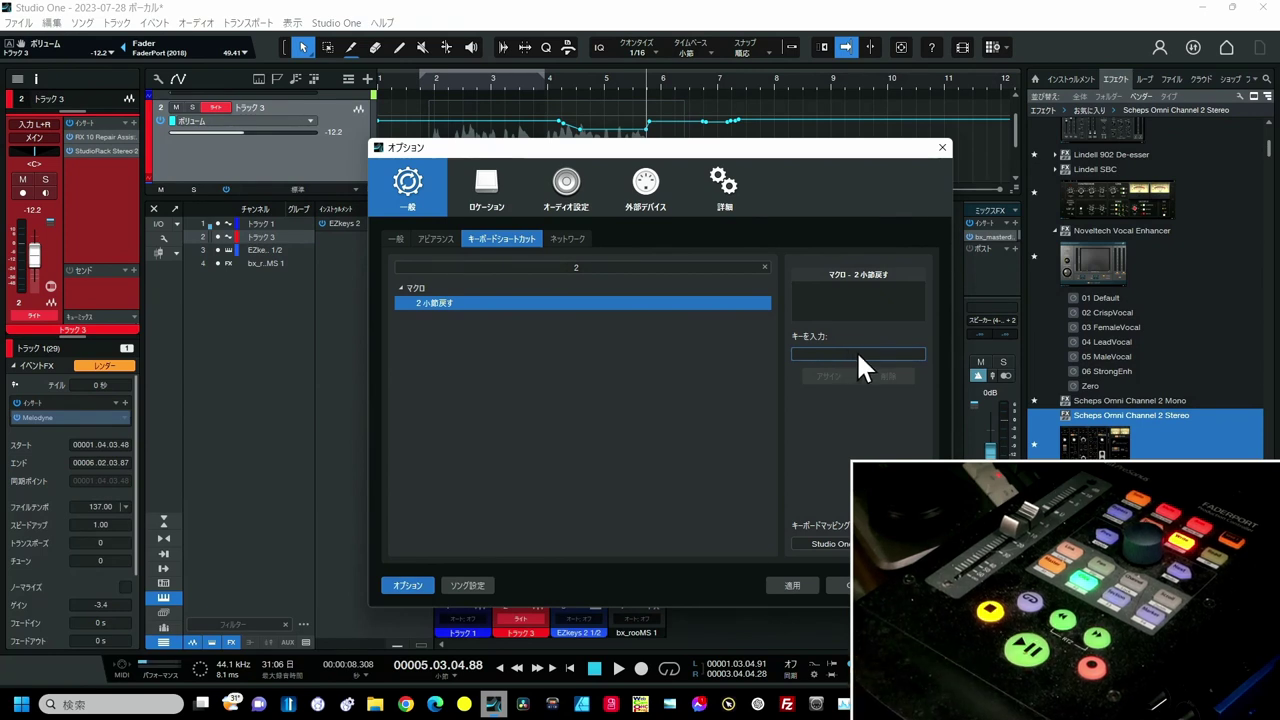
{"action": "key", "text": "F10"}
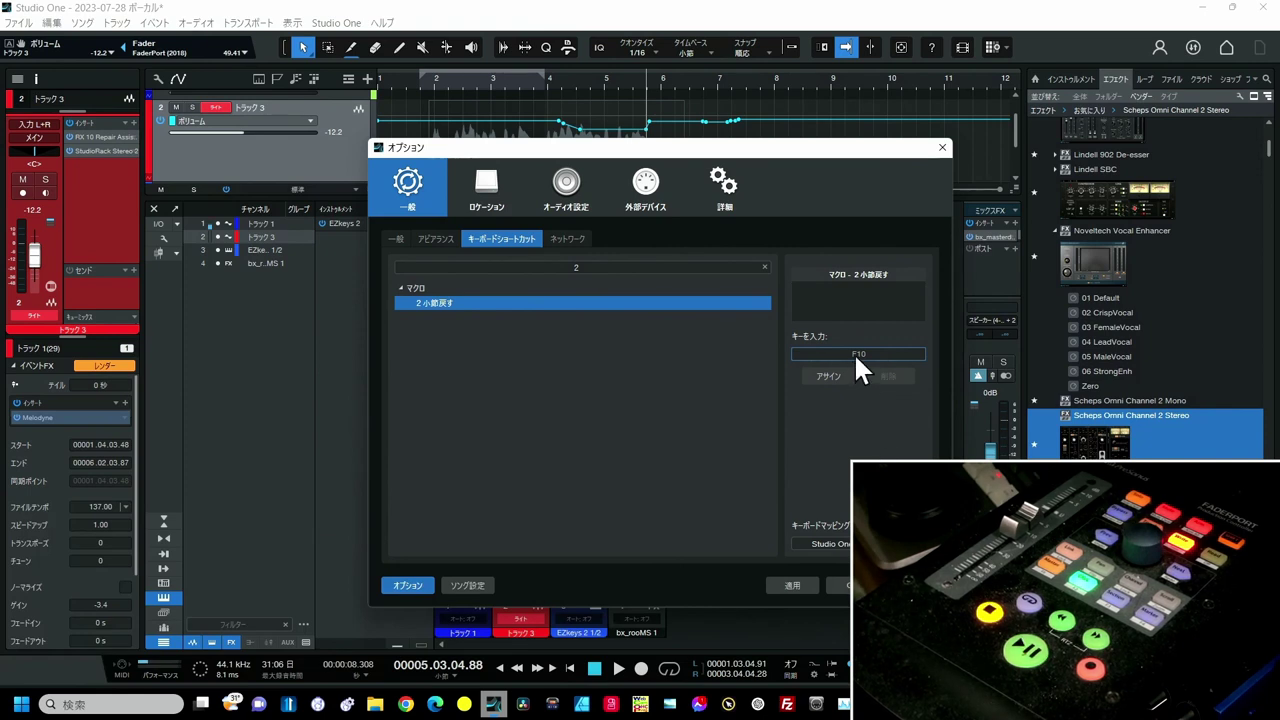
{"action": "key", "text": "F9"}
{"action": "key", "text": "F8"}
{"action": "key", "text": "F7"}
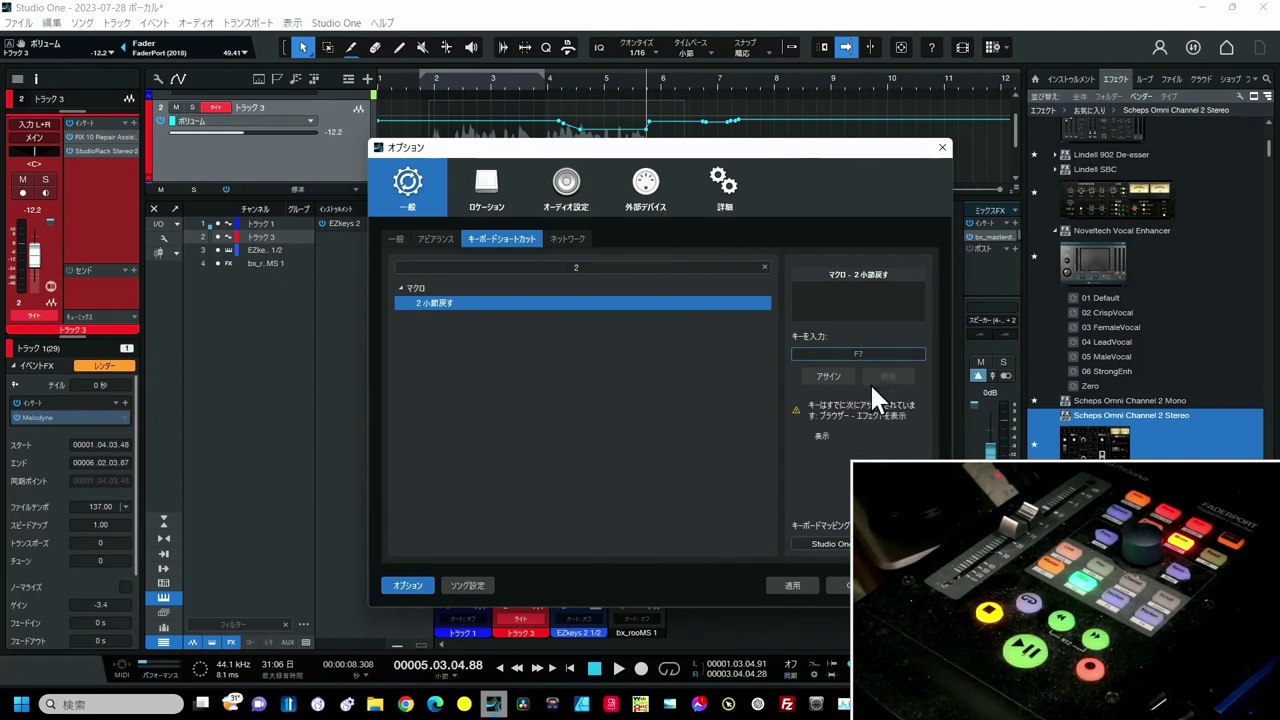
{"action": "key", "text": "F9"}
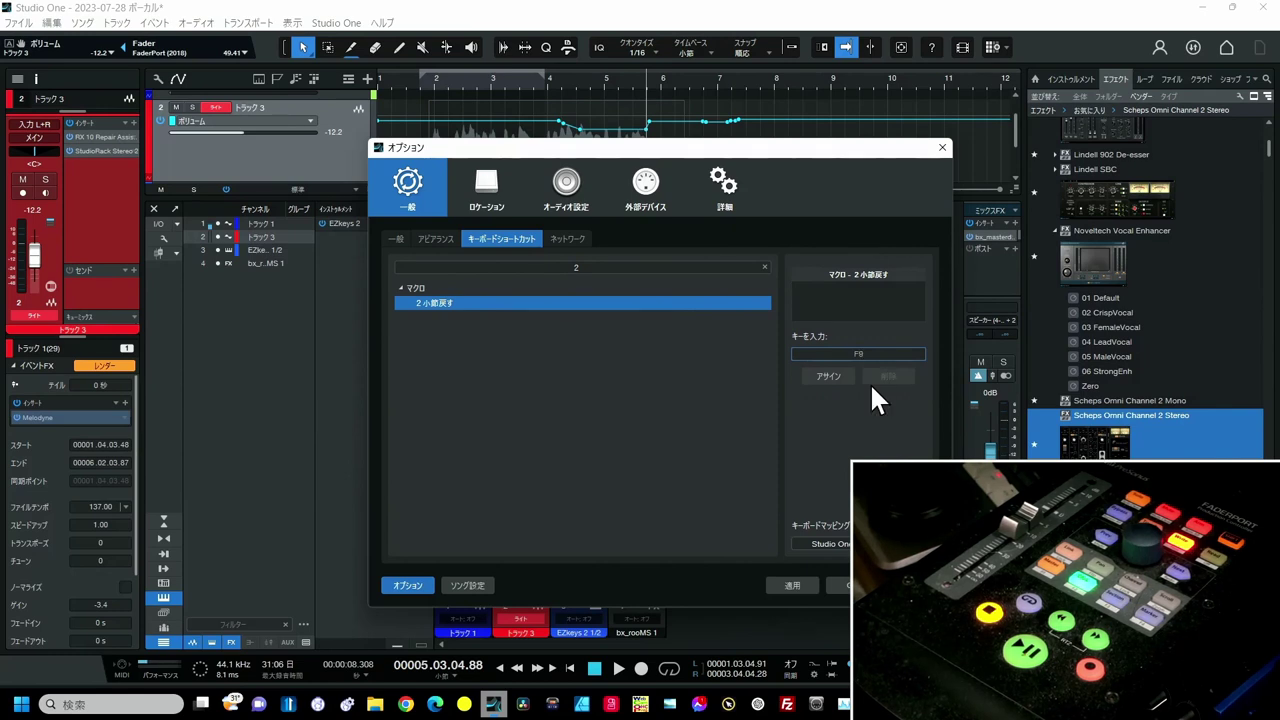
{"action": "key", "text": "F10"}
{"action": "key", "text": "Page_Up"}
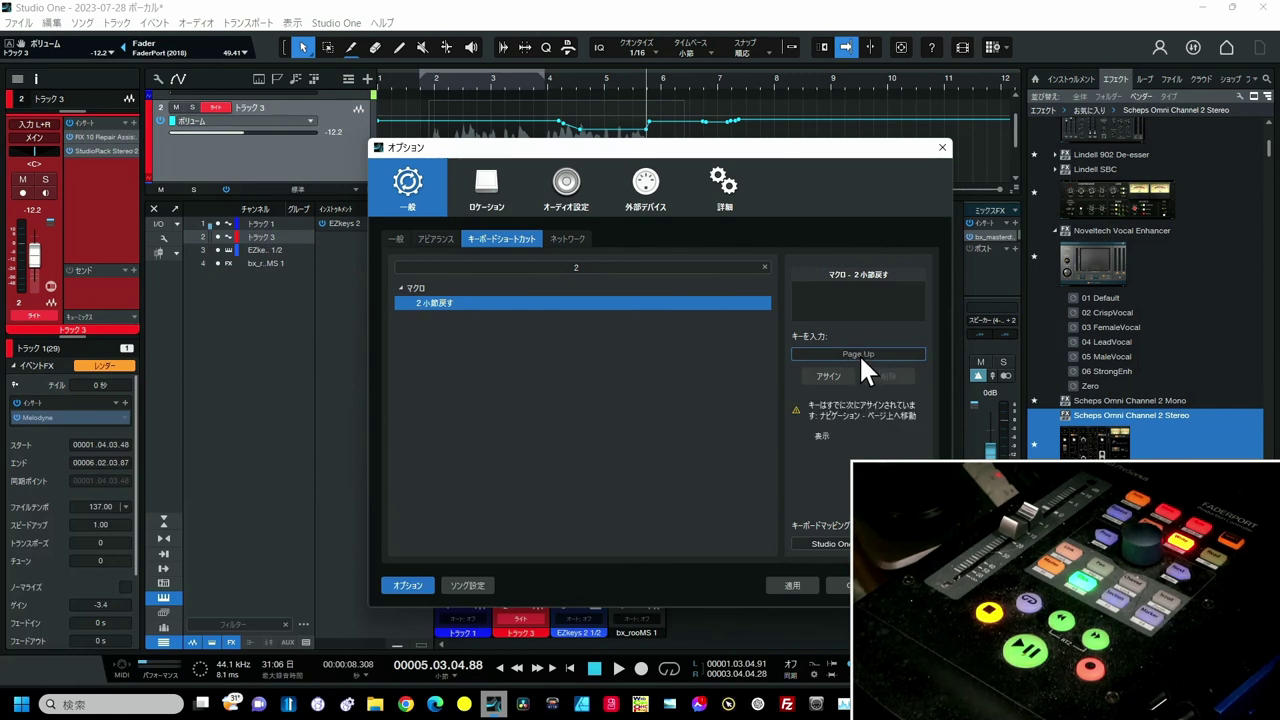
{"action": "key", "text": "Page_Down"}
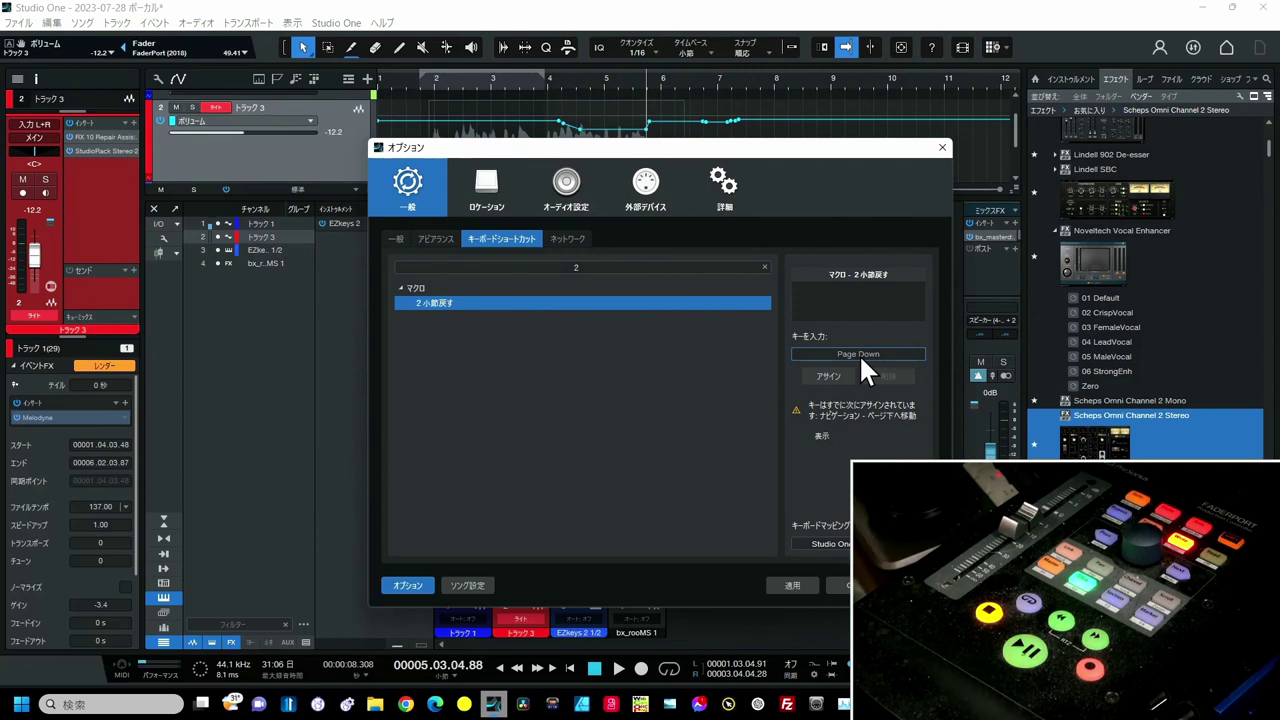
{"action": "key", "text": "Home"}
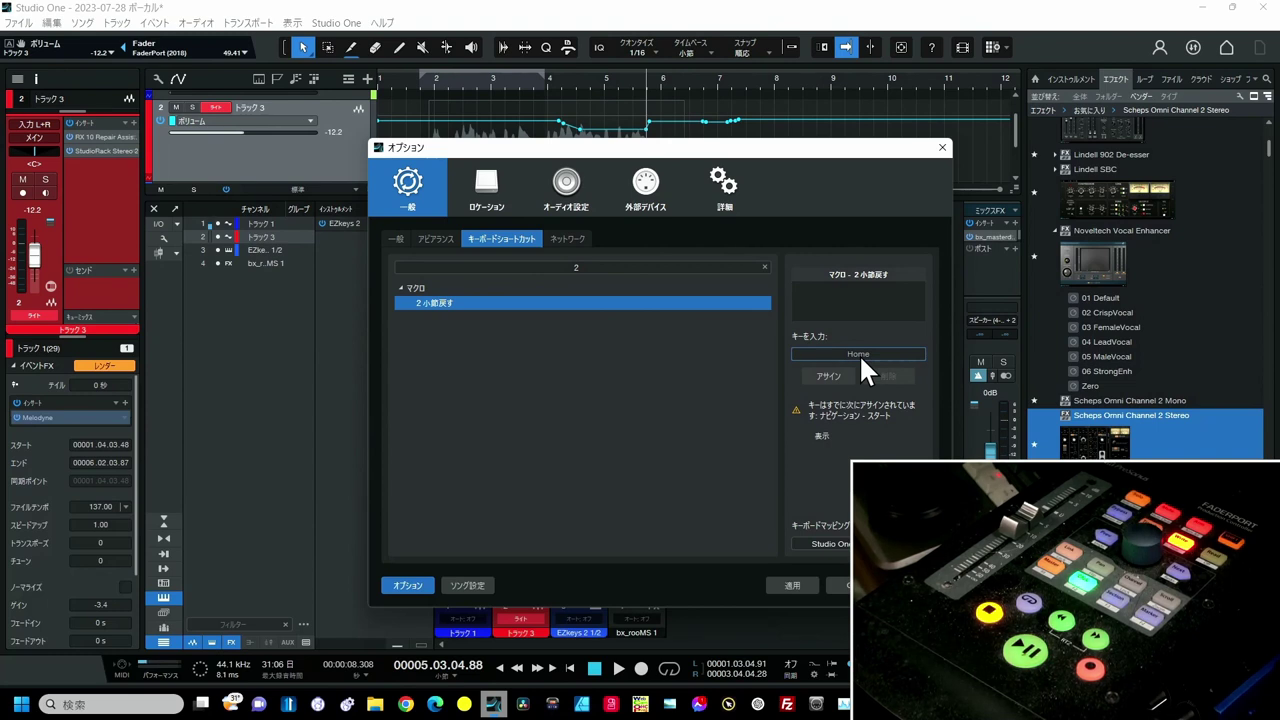
Step: Clear the candidate key and assign F10 as the shortcut of the ２小節戻す macro
{"action": "left_click", "coordinate": [858, 354]}
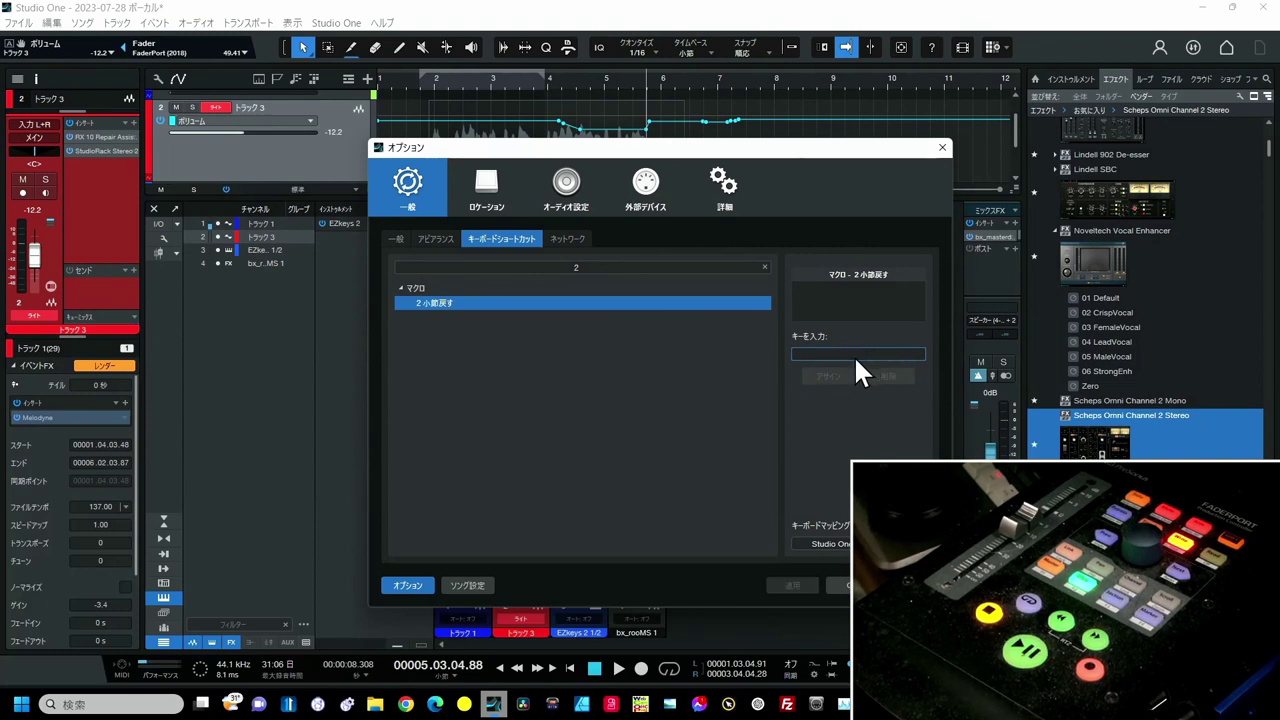
{"action": "key", "text": "F10"}
{"action": "left_click", "coordinate": [829, 376]}
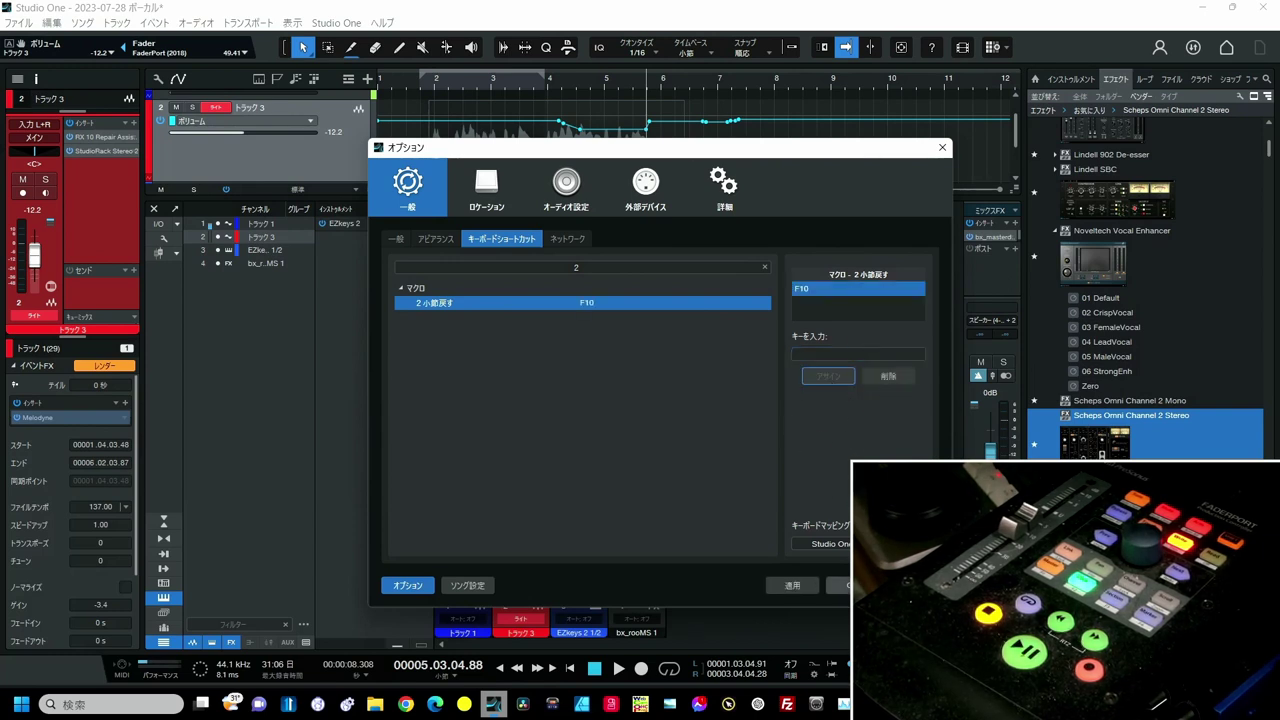
Step: Accept the shortcut settings and return the playhead to the song start by running the ２小節戻す macro twice
{"action": "left_click", "coordinate": [840, 585]}
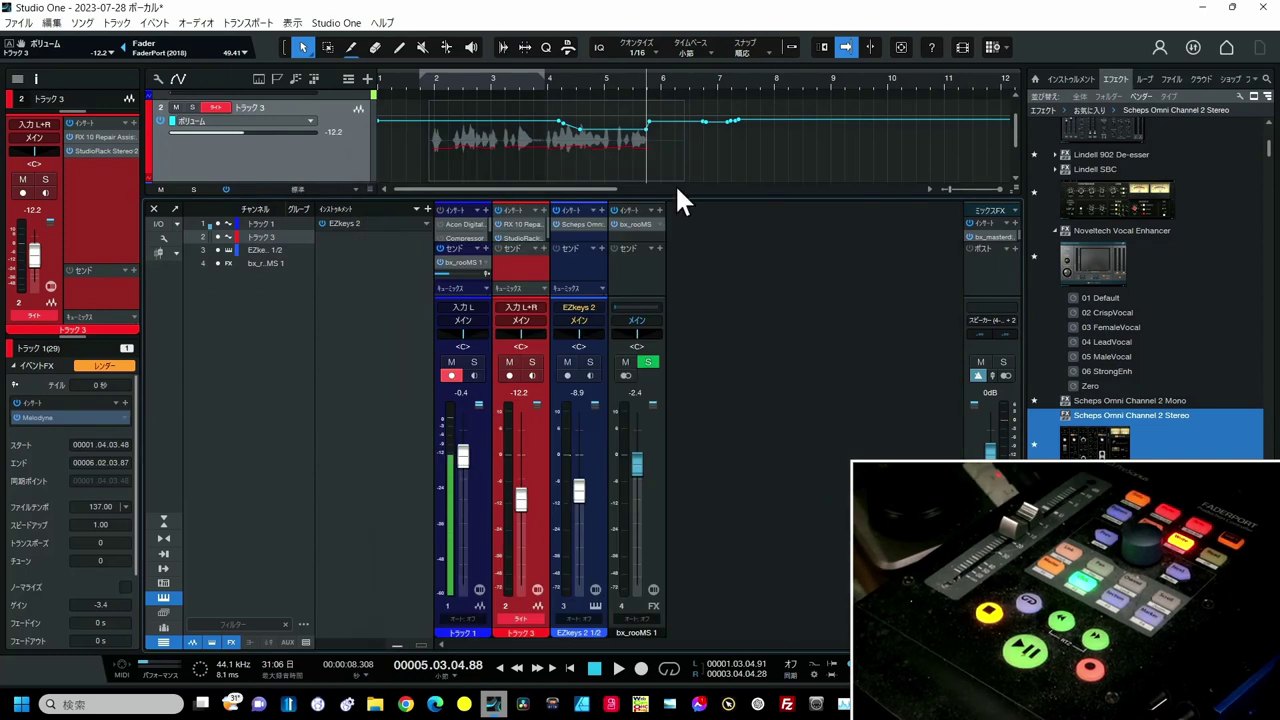
{"action": "key", "text": "F10"}
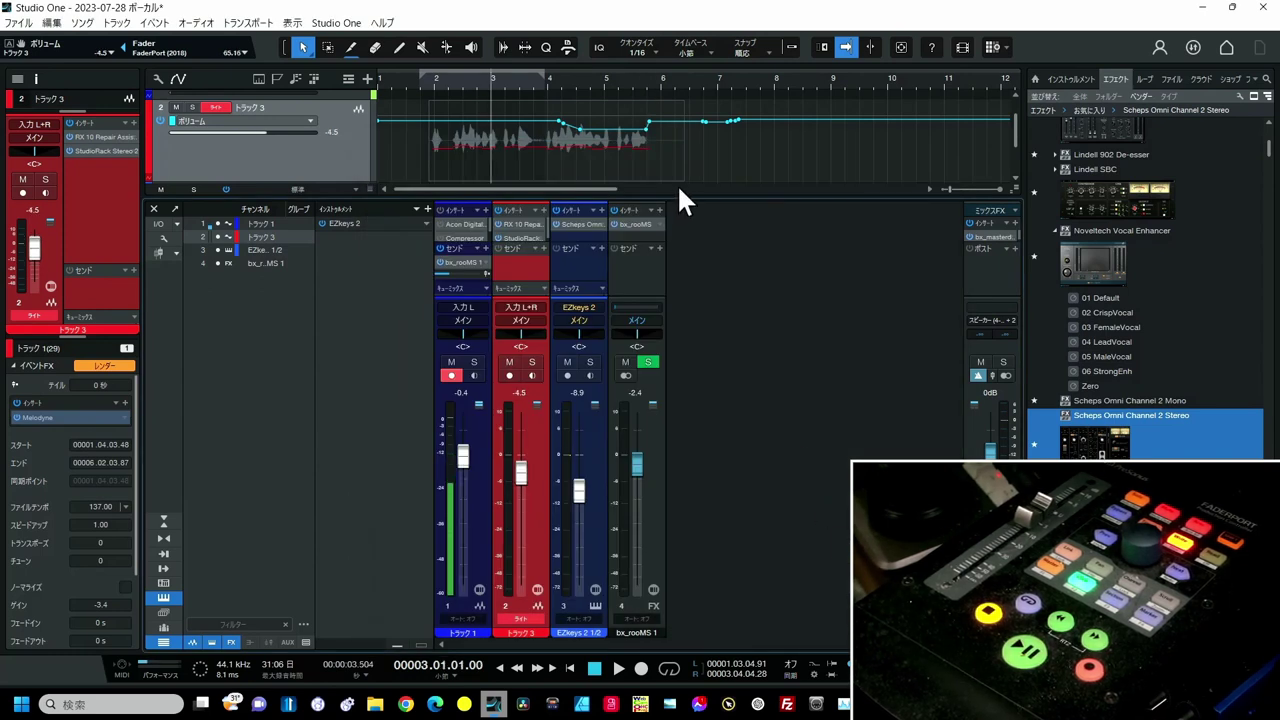
{"action": "key", "text": "F10"}
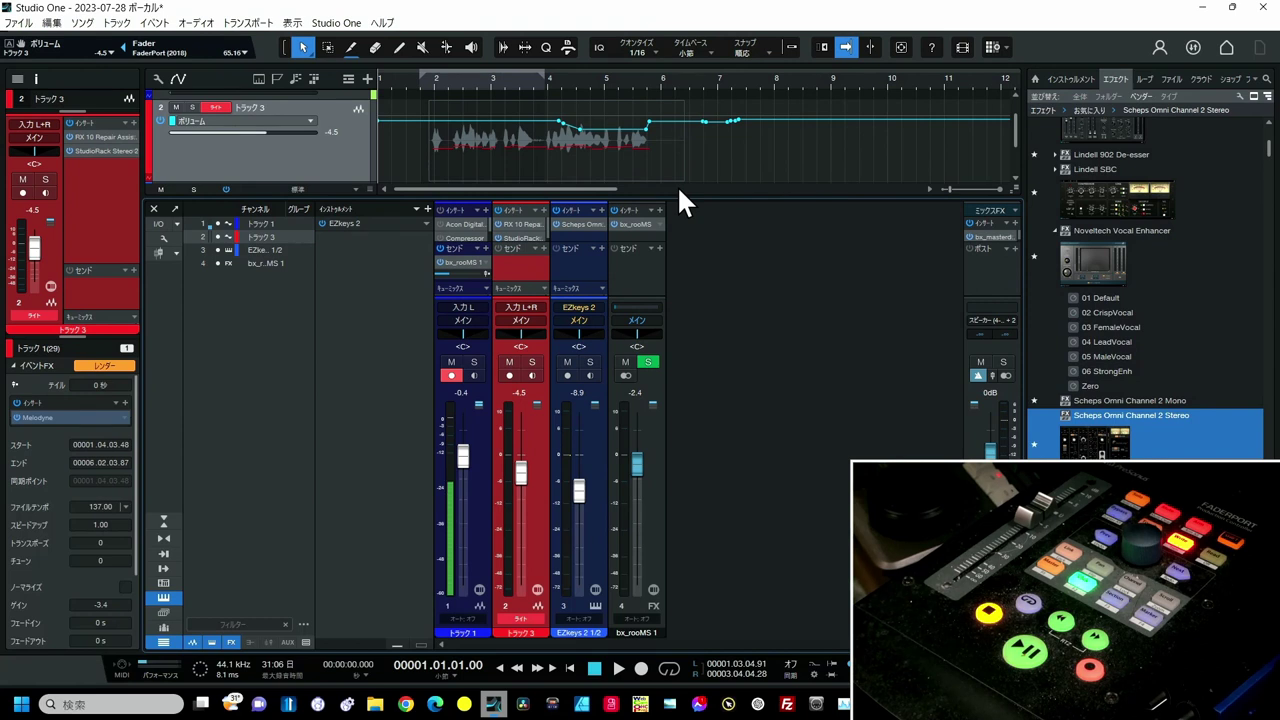
{"action": "left_click", "coordinate": [738, 83]}
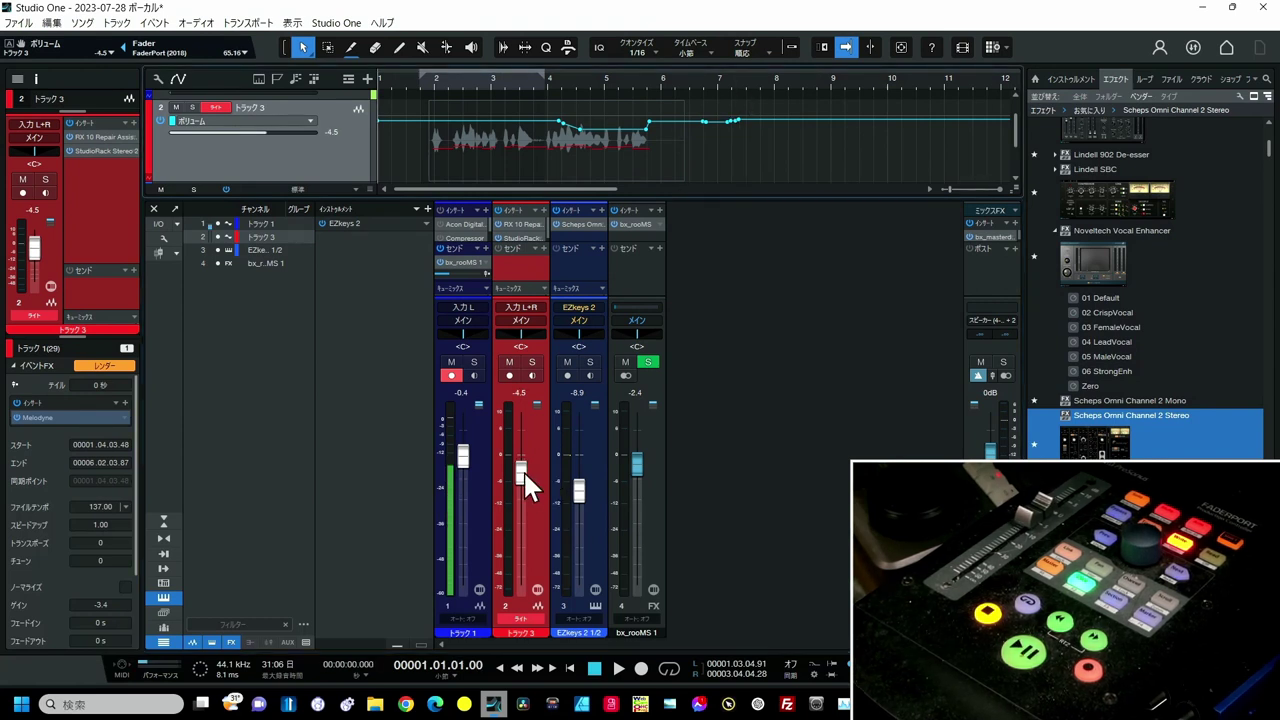
Step: Play from the song start and ride the トラック 3 mixer fader with the mouse in ライト mode into bar 3, then stop
{"action": "left_click", "coordinate": [524, 474]}
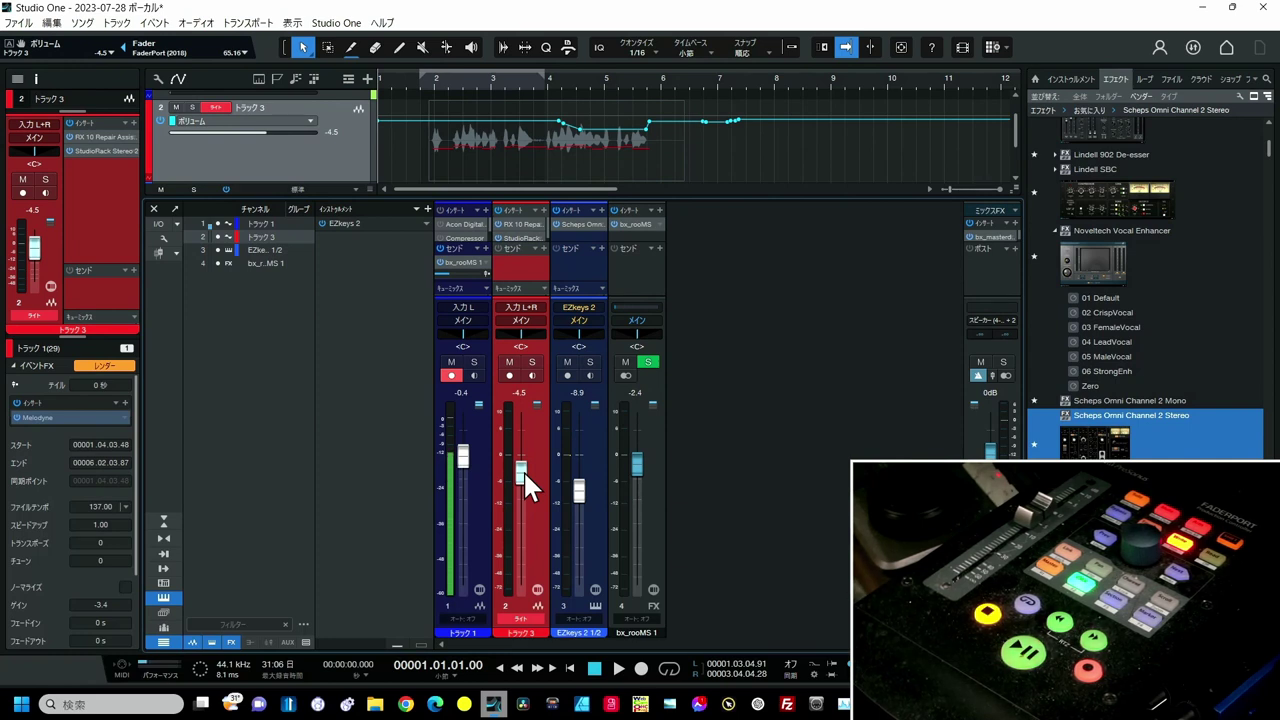
{"action": "key", "text": "space"}
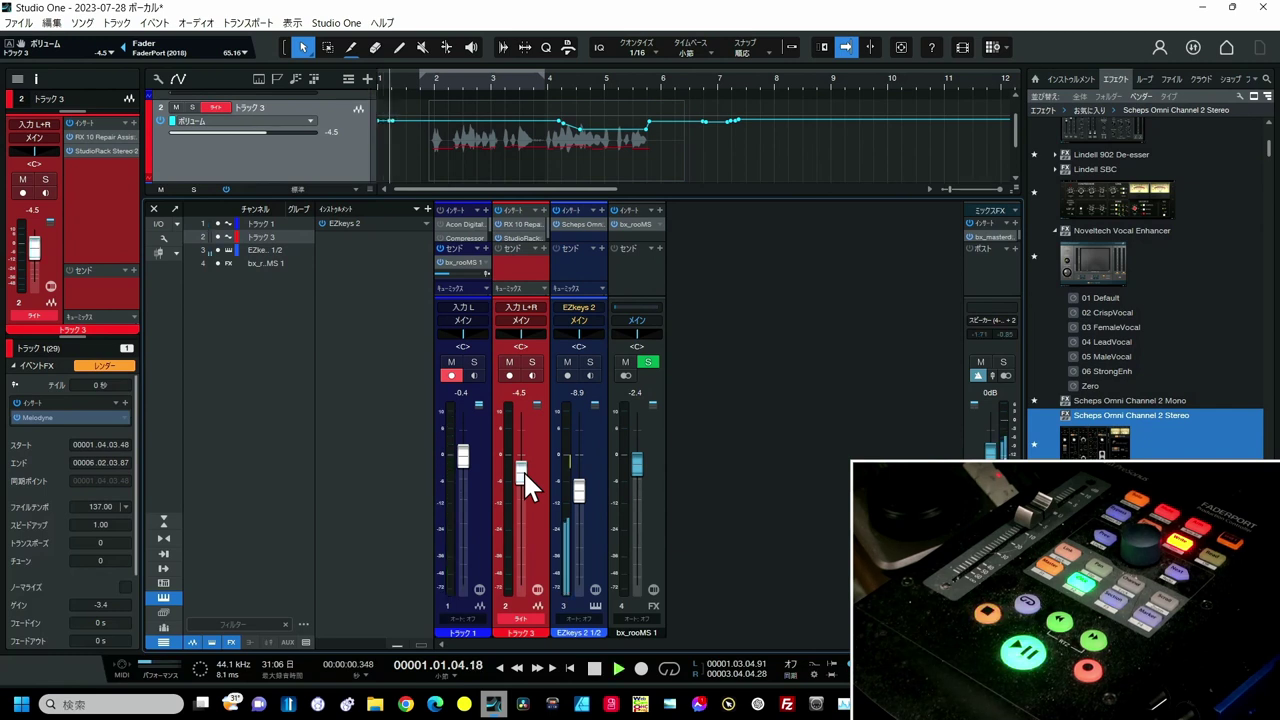
{"action": "mouse_move", "coordinate": [522, 470]}
{"action": "left_mouse_down"}
{"action": "mouse_move", "coordinate": [526, 501]}
{"action": "mouse_move", "coordinate": [527, 482]}
{"action": "left_mouse_up"}
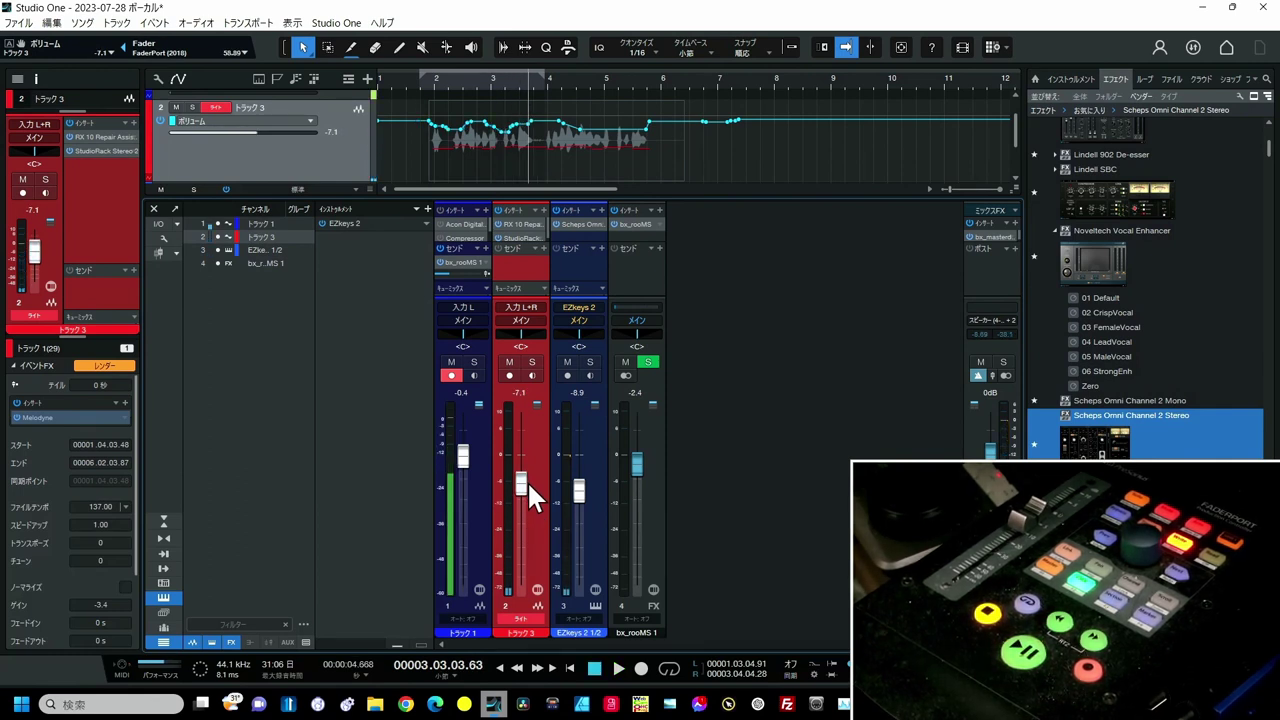
Step: Return to the song start and overwrite the トラック 3 volume curve into bar 5, ending the fader ride at about -12 dB
{"action": "key", "text": "comma"}
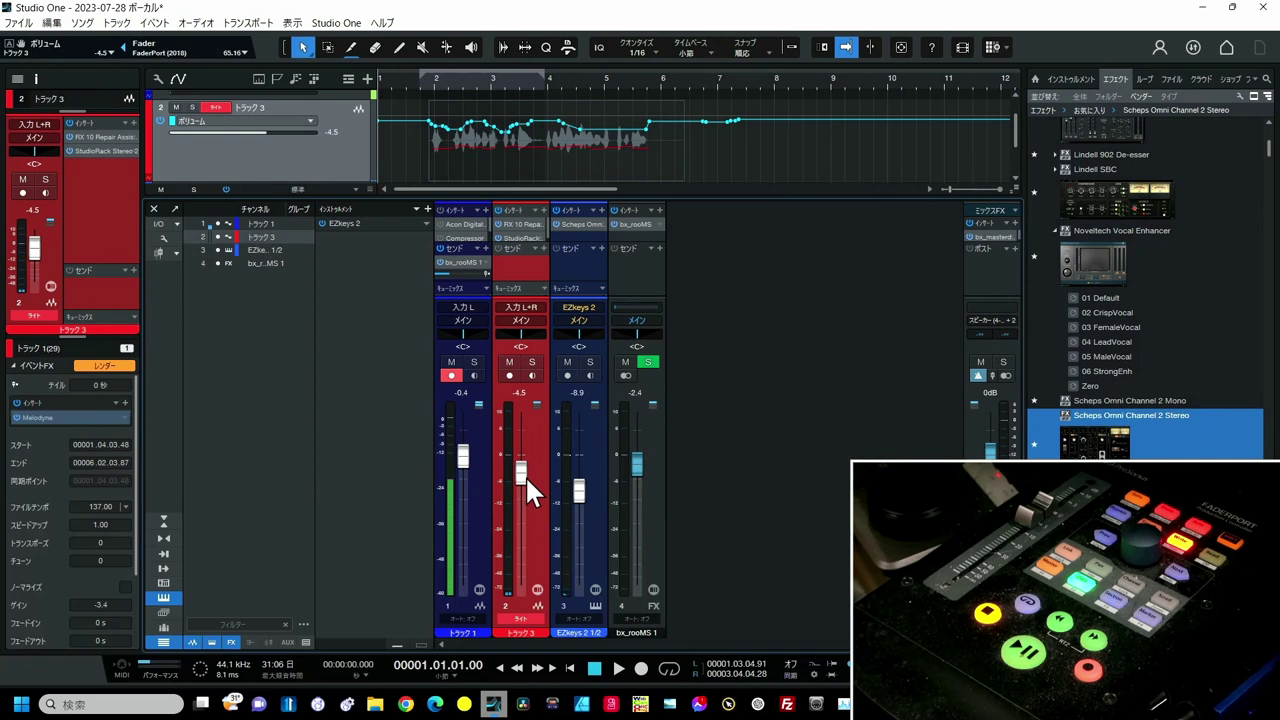
{"action": "key", "text": "space"}
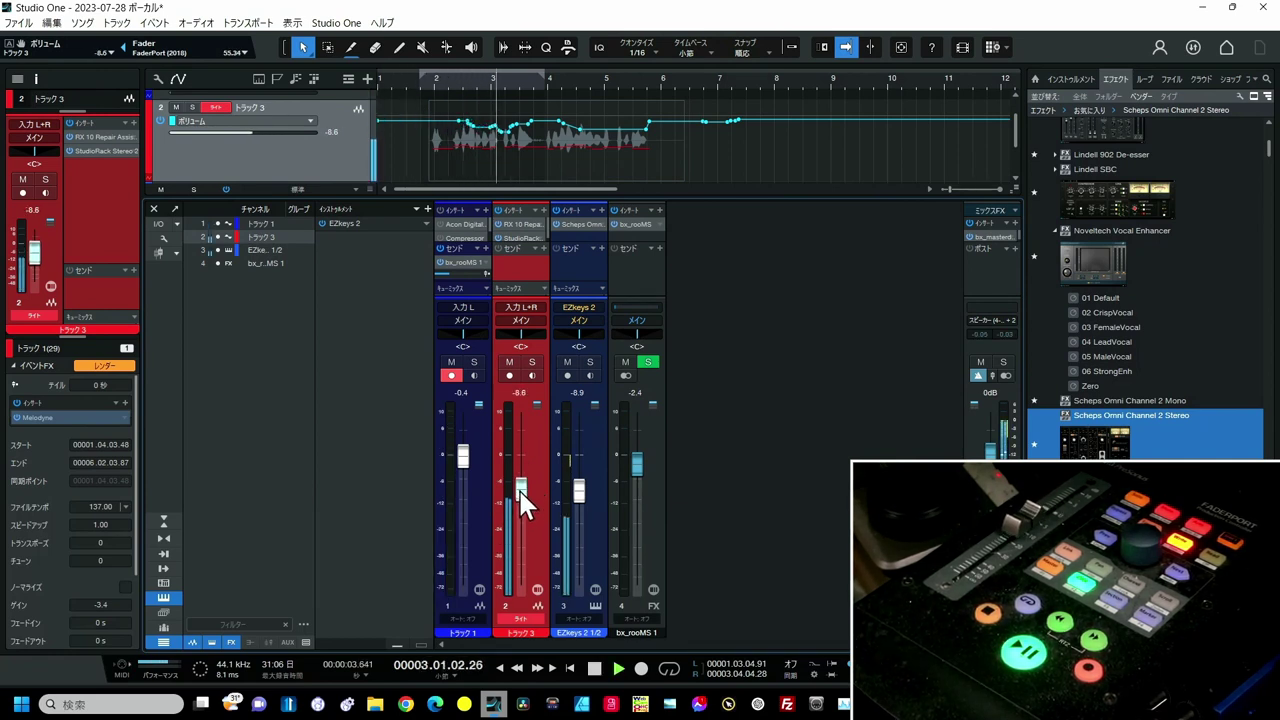
{"action": "mouse_move", "coordinate": [520, 491]}
{"action": "left_mouse_down"}
{"action": "mouse_move", "coordinate": [520, 479]}
{"action": "mouse_move", "coordinate": [520, 503]}
{"action": "mouse_move", "coordinate": [531, 479]}
{"action": "mouse_move", "coordinate": [537, 502]}
{"action": "left_mouse_up"}
{"action": "key", "text": "space"}
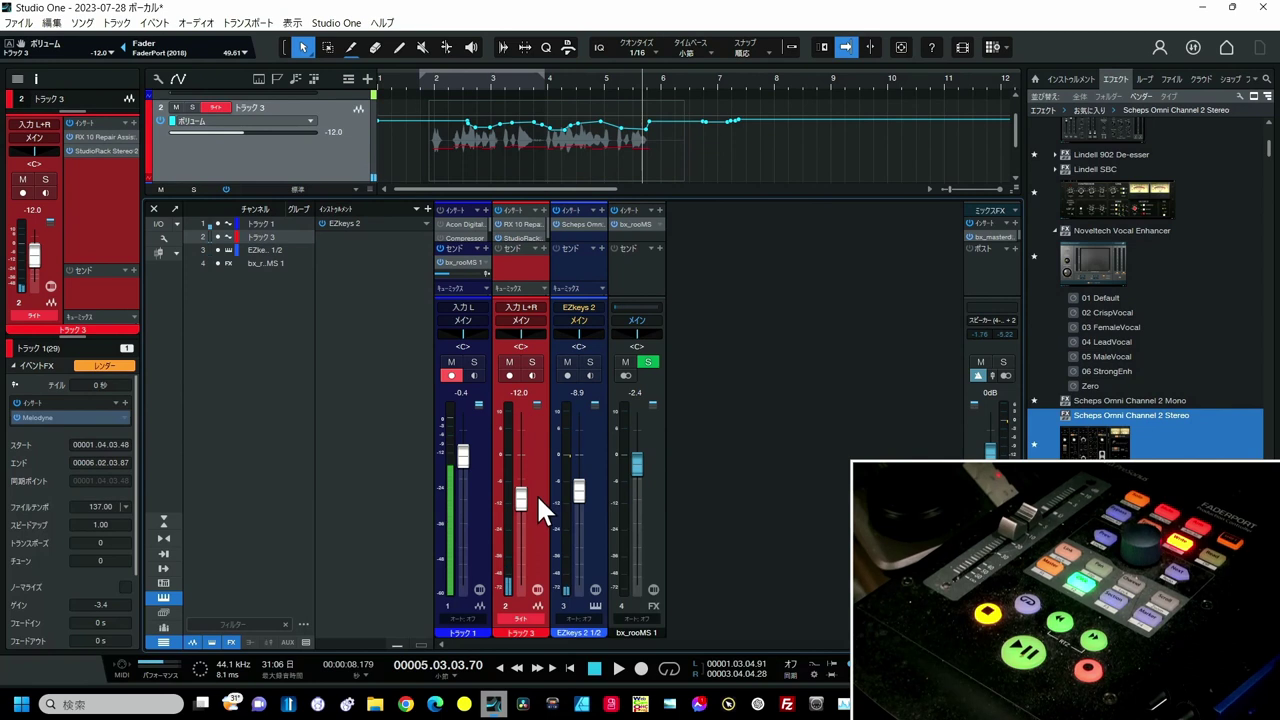
Step: Rewind from bar 5 and rewrite the トラック 3 volume from about bar 4 onward, raising the fader to about -5.4 dB at the end
{"action": "key", "text": "KP_0"}
{"action": "key", "text": "space"}
{"action": "mouse_move", "coordinate": [538, 497]}
{"action": "left_mouse_down"}
{"action": "mouse_move", "coordinate": [526, 475]}
{"action": "mouse_move", "coordinate": [531, 485]}
{"action": "left_mouse_up"}
{"action": "key", "text": "space"}
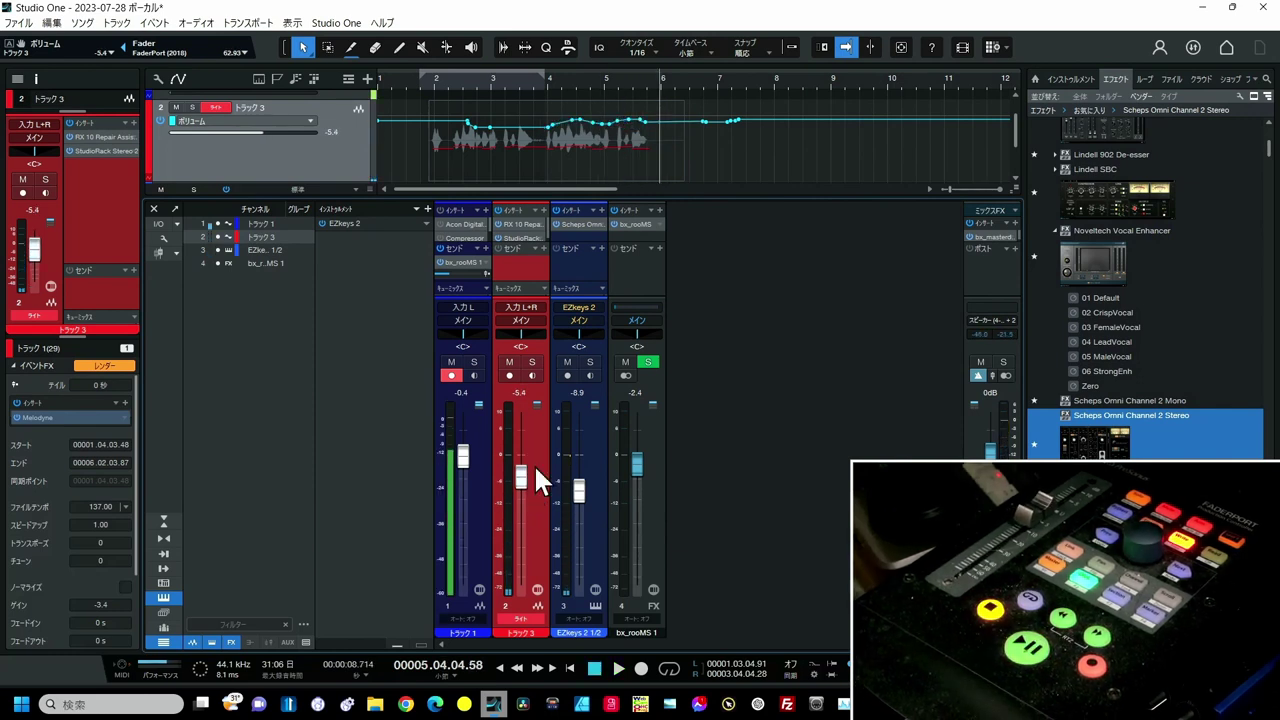